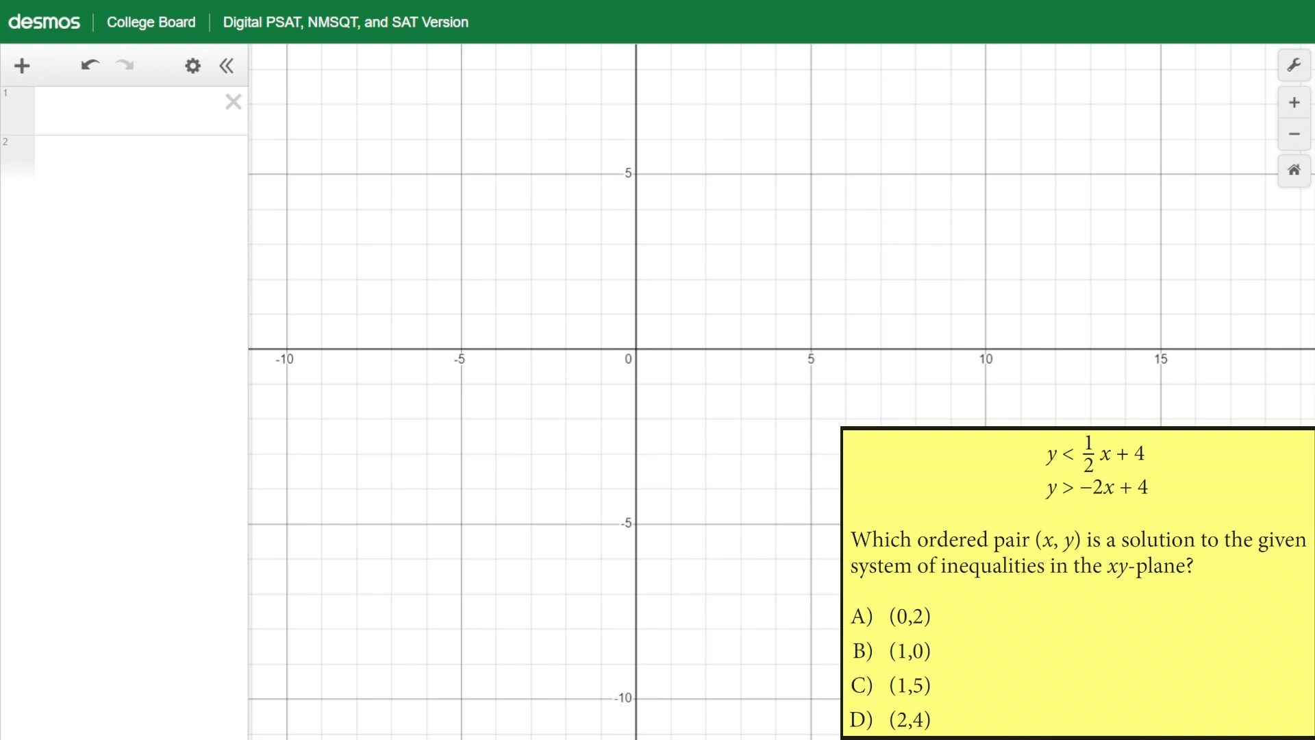
Enter the inequality y < 1/2 x + 4 in the first expression row
{"action": "left_click", "coordinate": [134, 115]}
{"action": "type", "text": "y"}
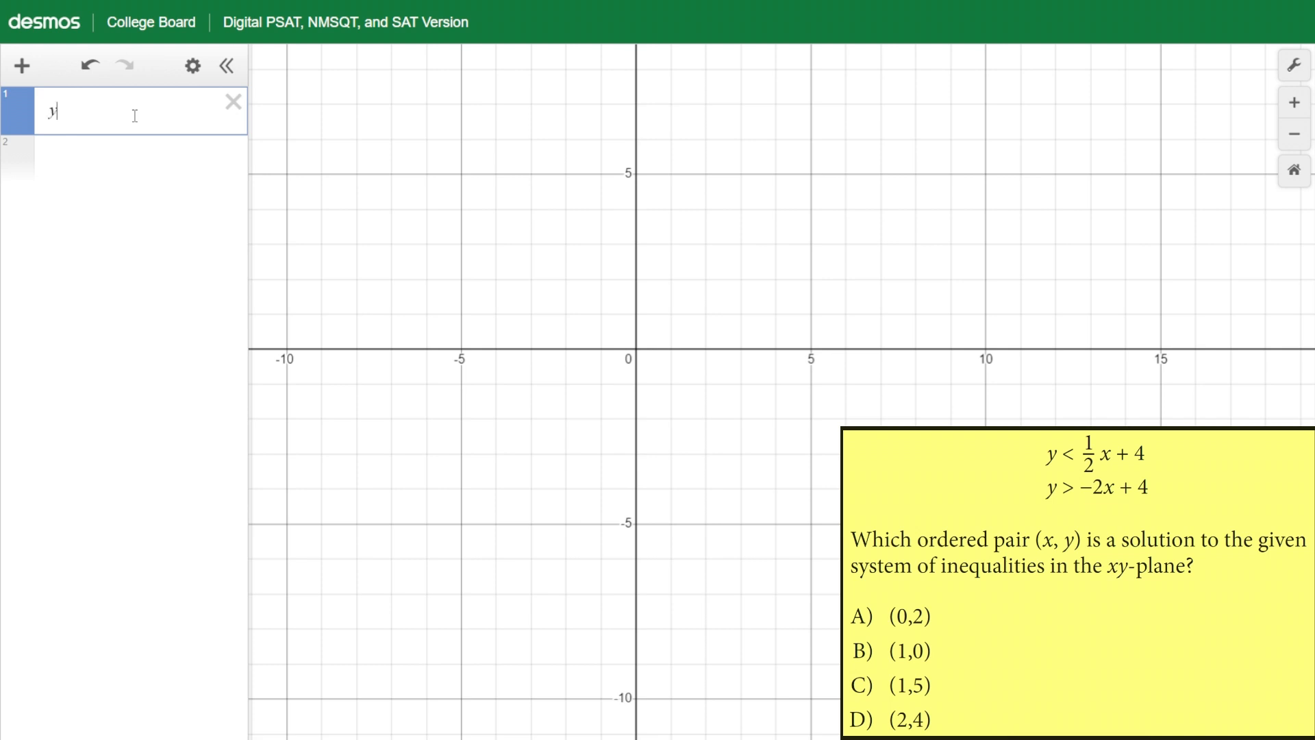
{"action": "type", "text": "<1/2"}
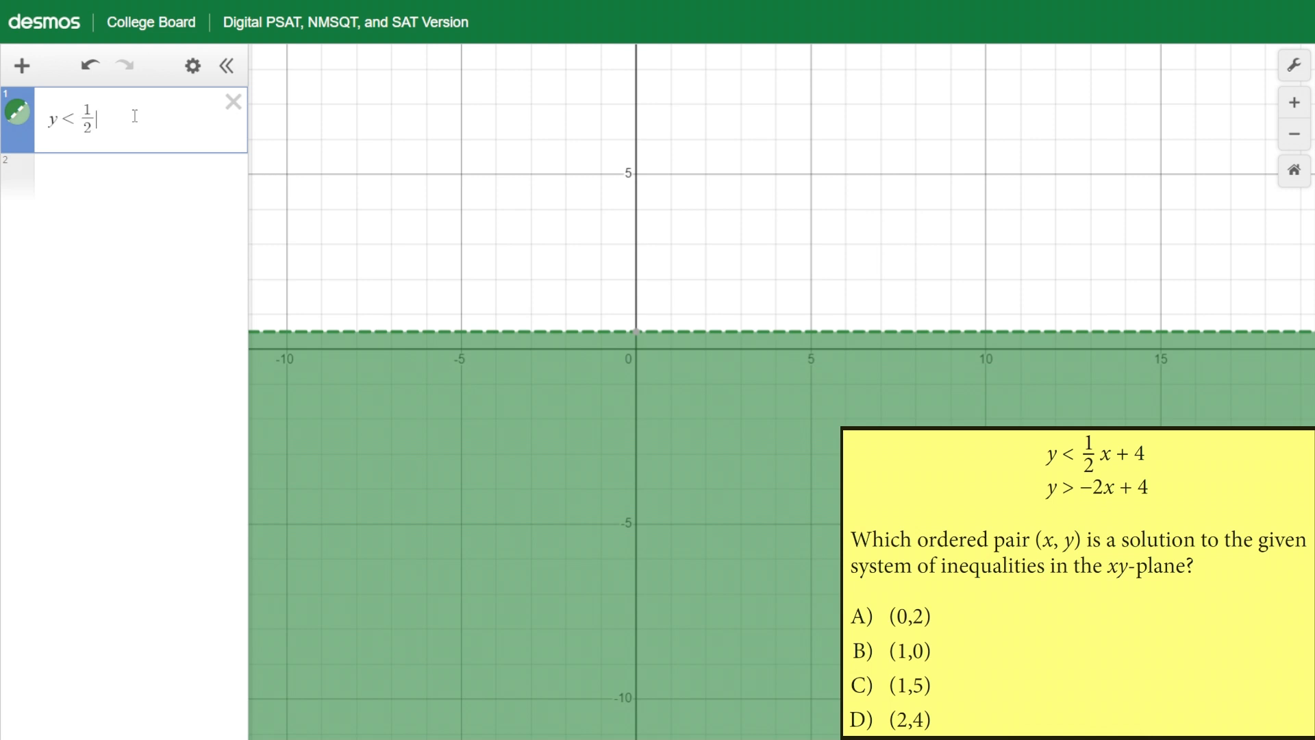
{"action": "type", "text": "x+4"}
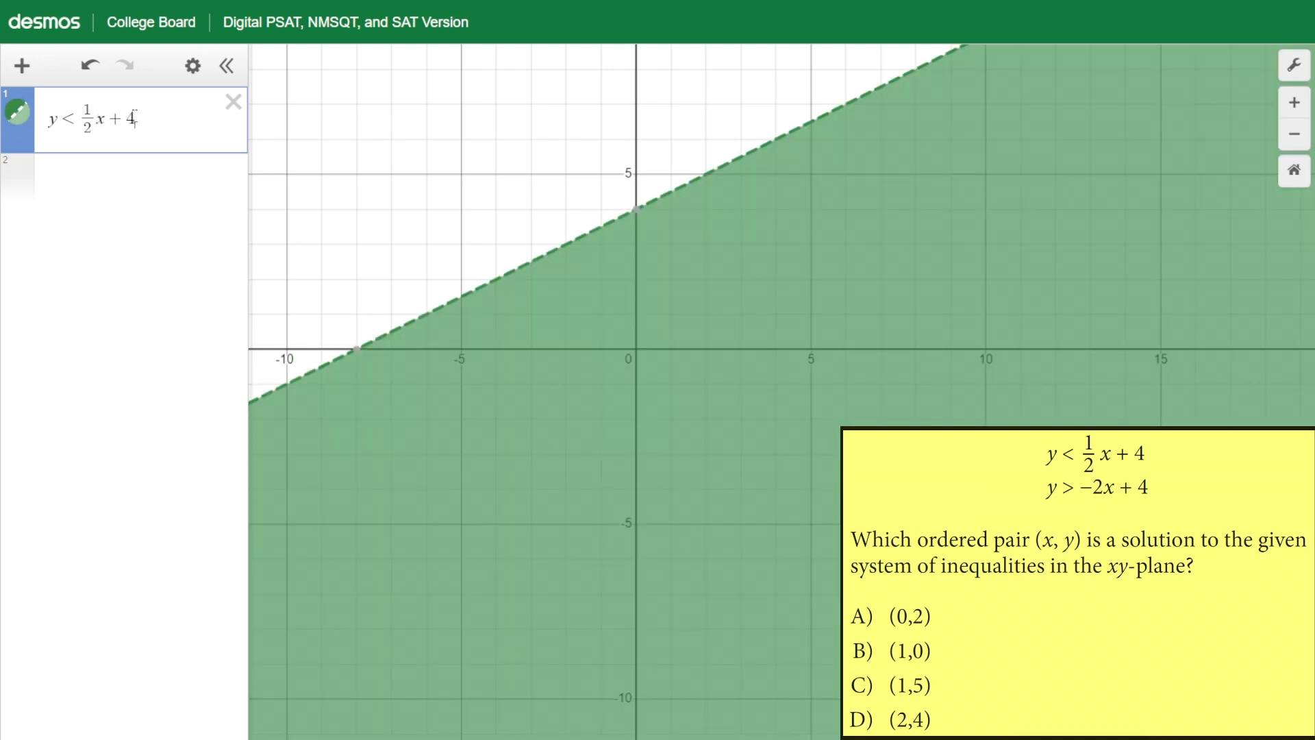
{"action": "key", "text": "Return"}
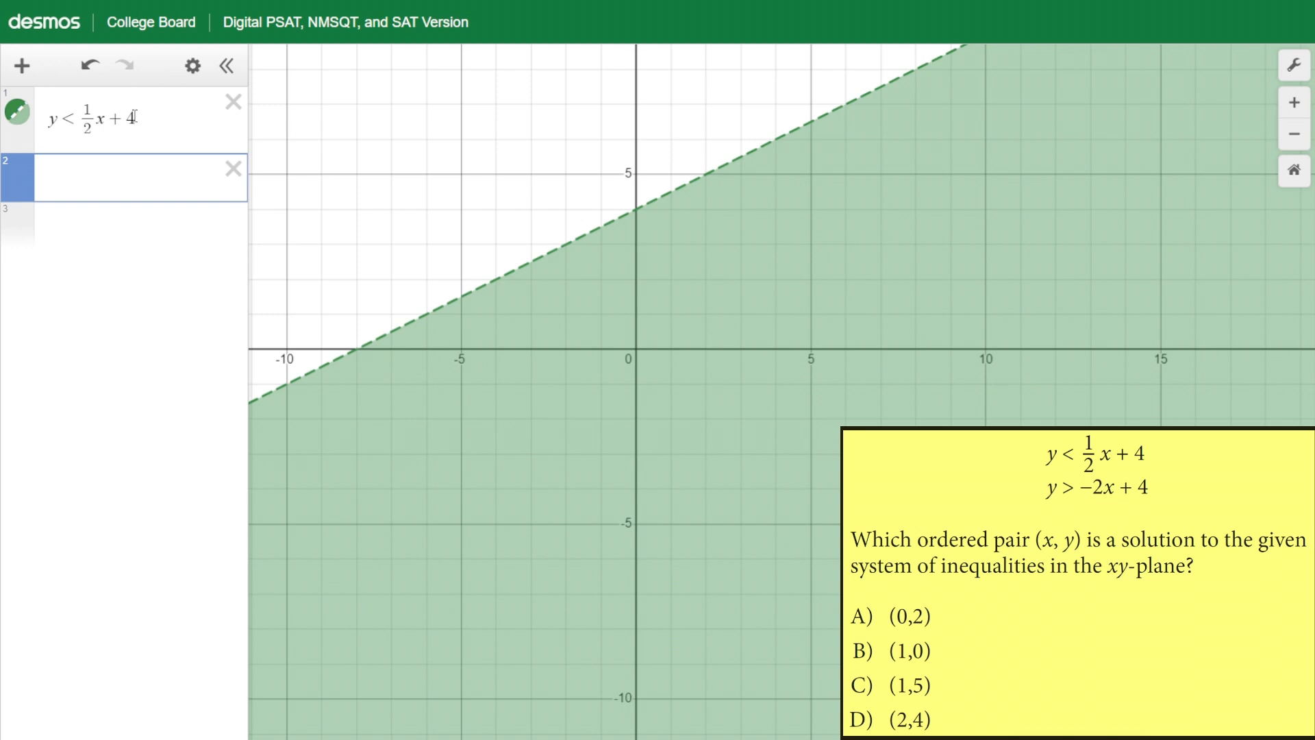
Enter the second inequality y > -2x + 4
{"action": "type", "text": "y>-2x+4"}
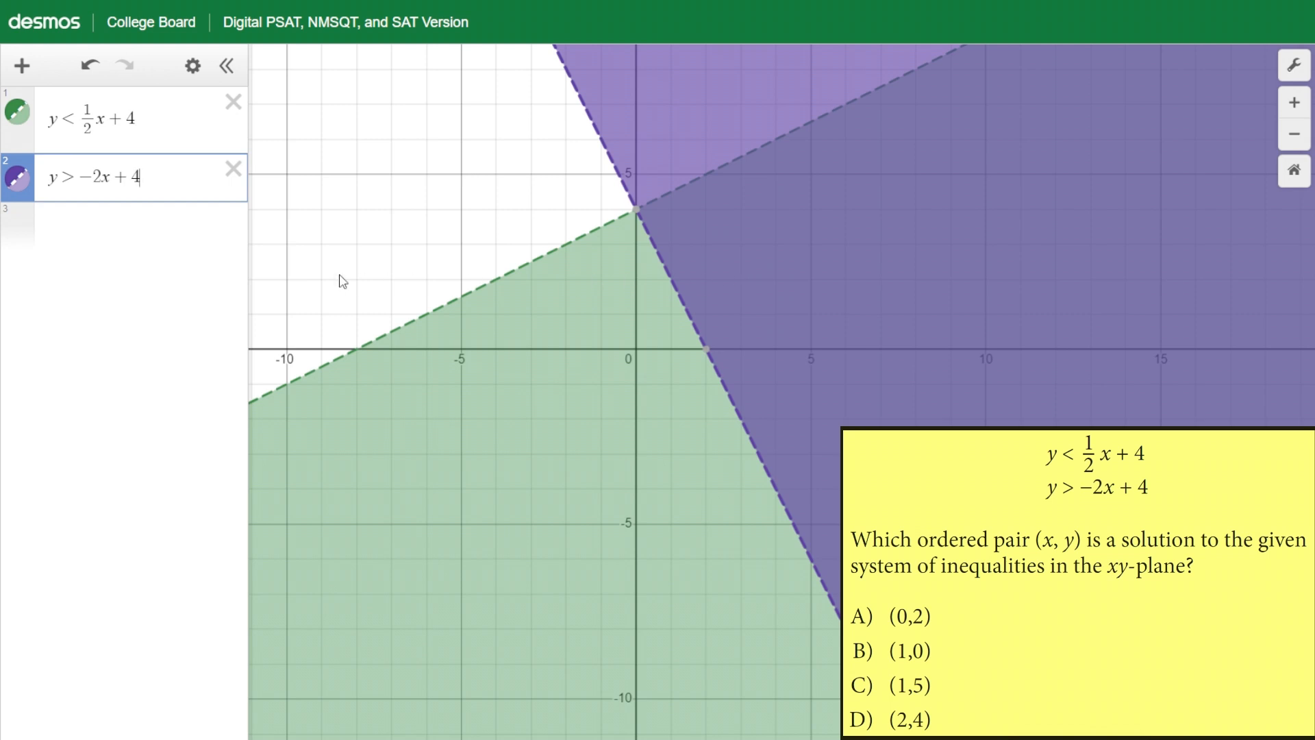
Plot the point (0,2) and label it A
{"action": "left_click", "coordinate": [161, 226]}
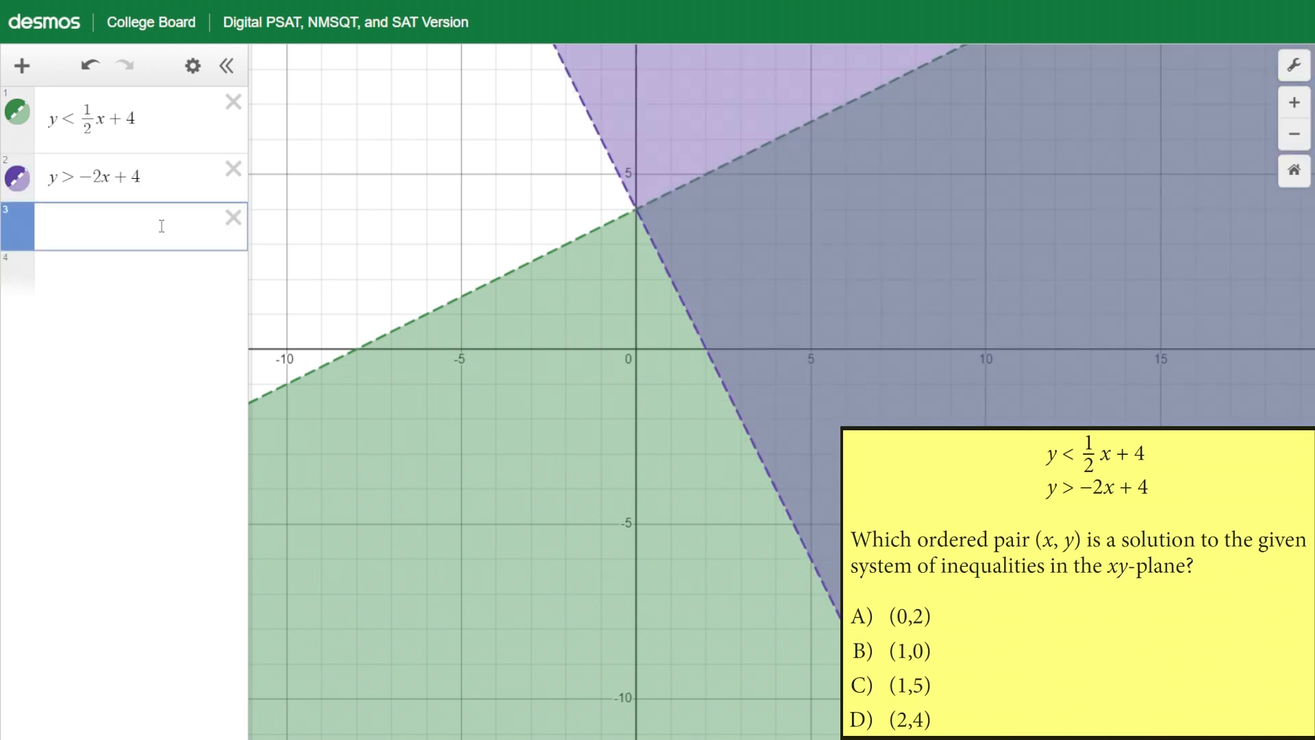
{"action": "type", "text": "(0,2"}
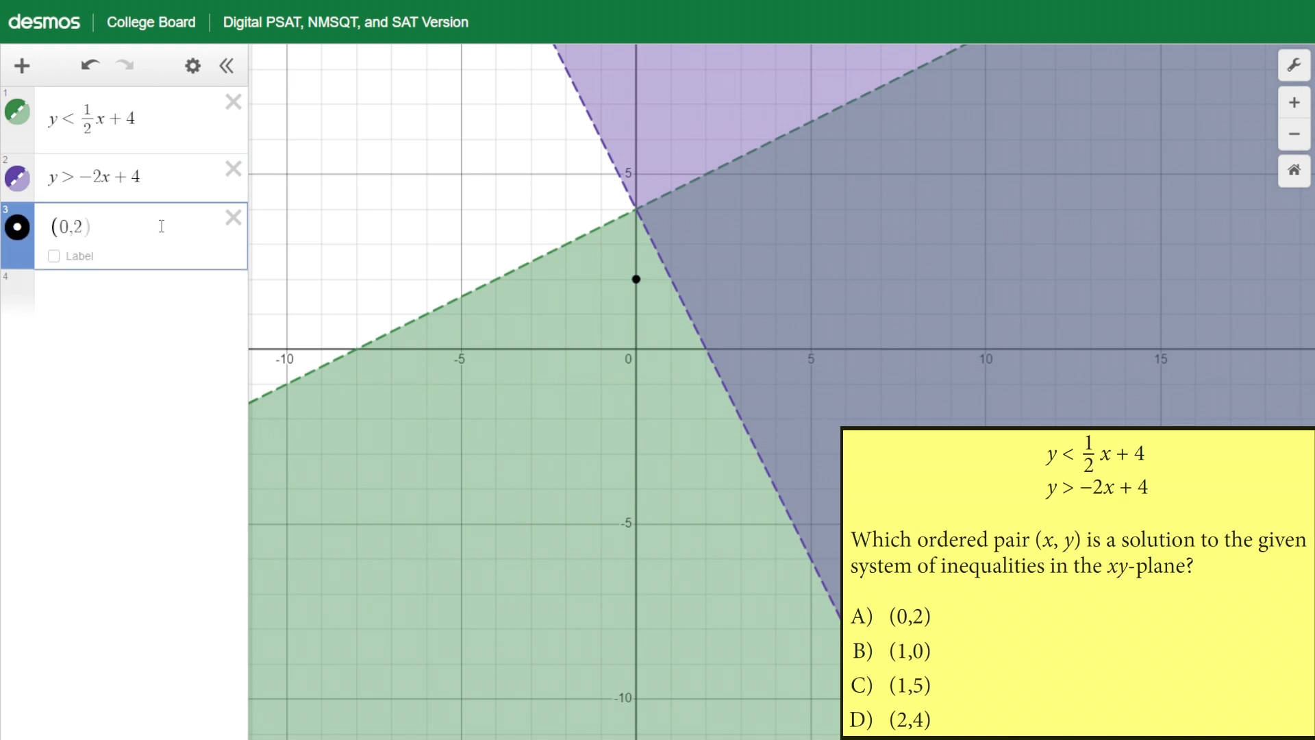
{"action": "left_click", "coordinate": [55, 256]}
{"action": "left_click", "coordinate": [134, 256]}
{"action": "type", "text": "A"}
Plot the point (1,0) and label it B
{"action": "left_click", "coordinate": [149, 296]}
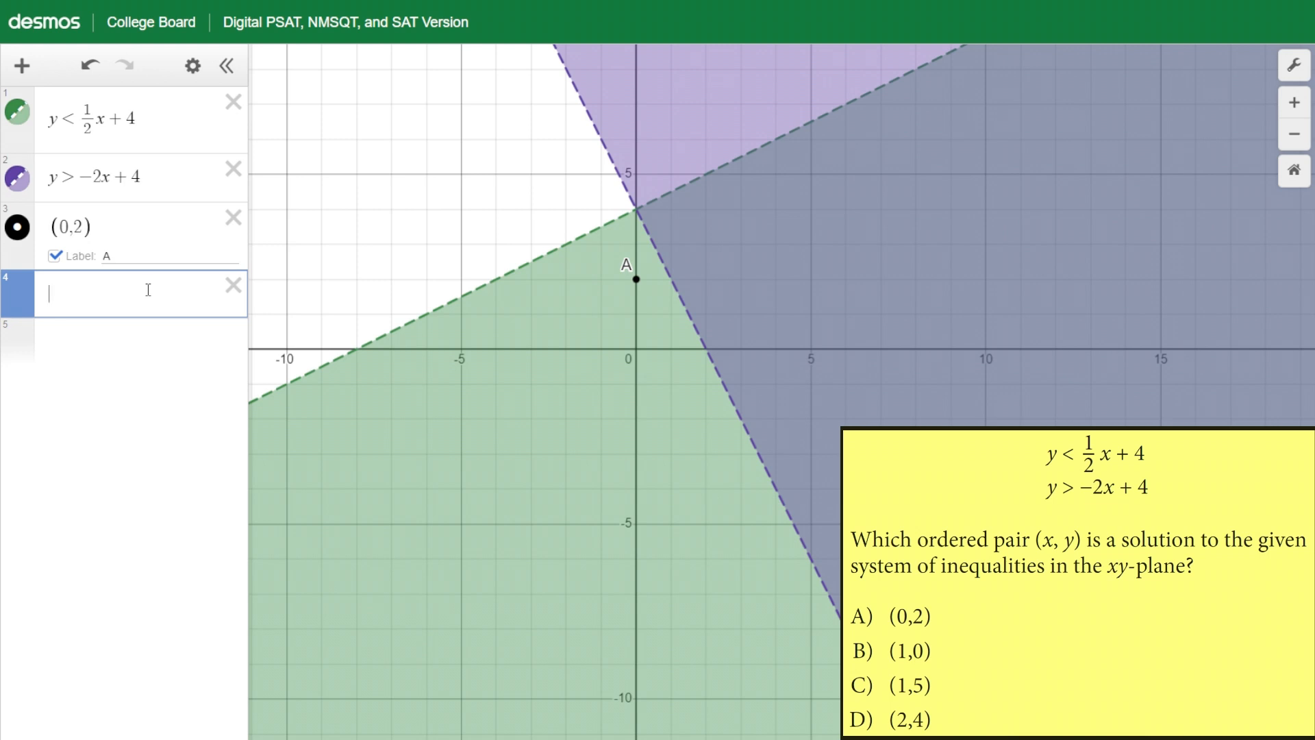
{"action": "type", "text": "(1,"}
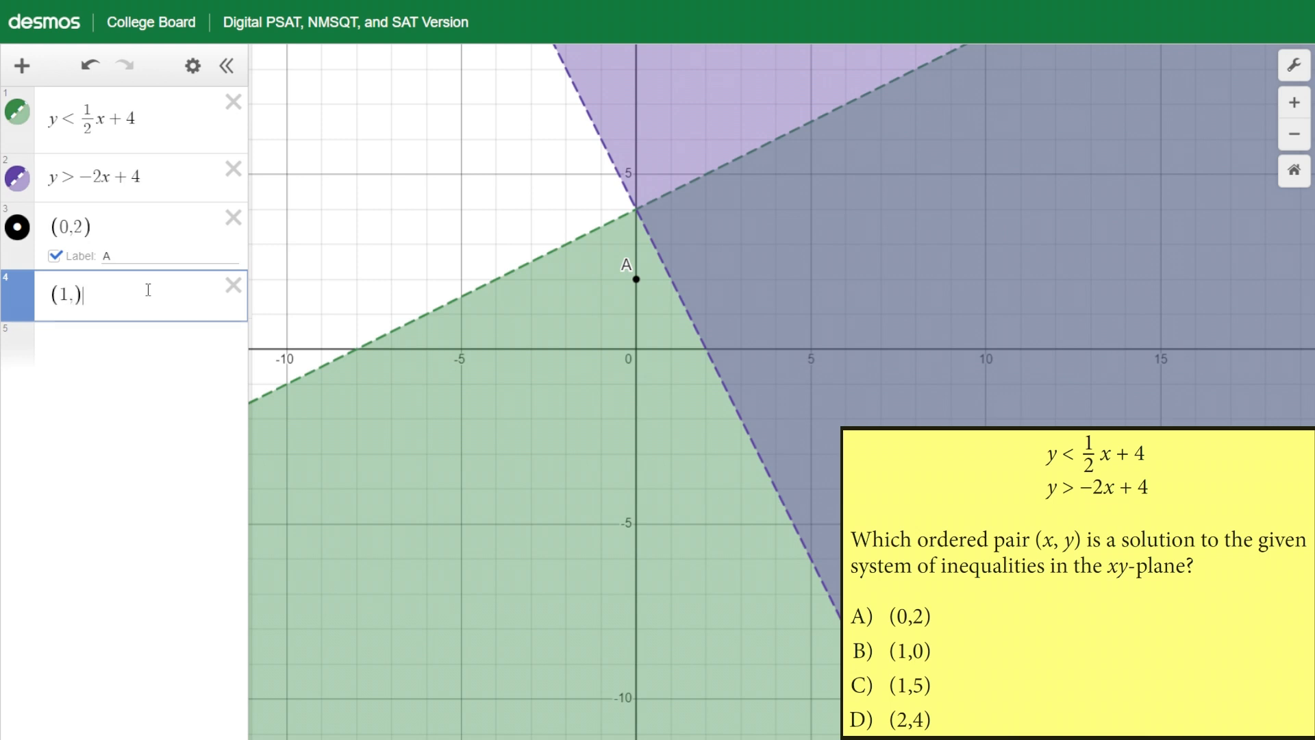
{"action": "key", "text": "BackSpace"}
{"action": "type", "text": "0)"}
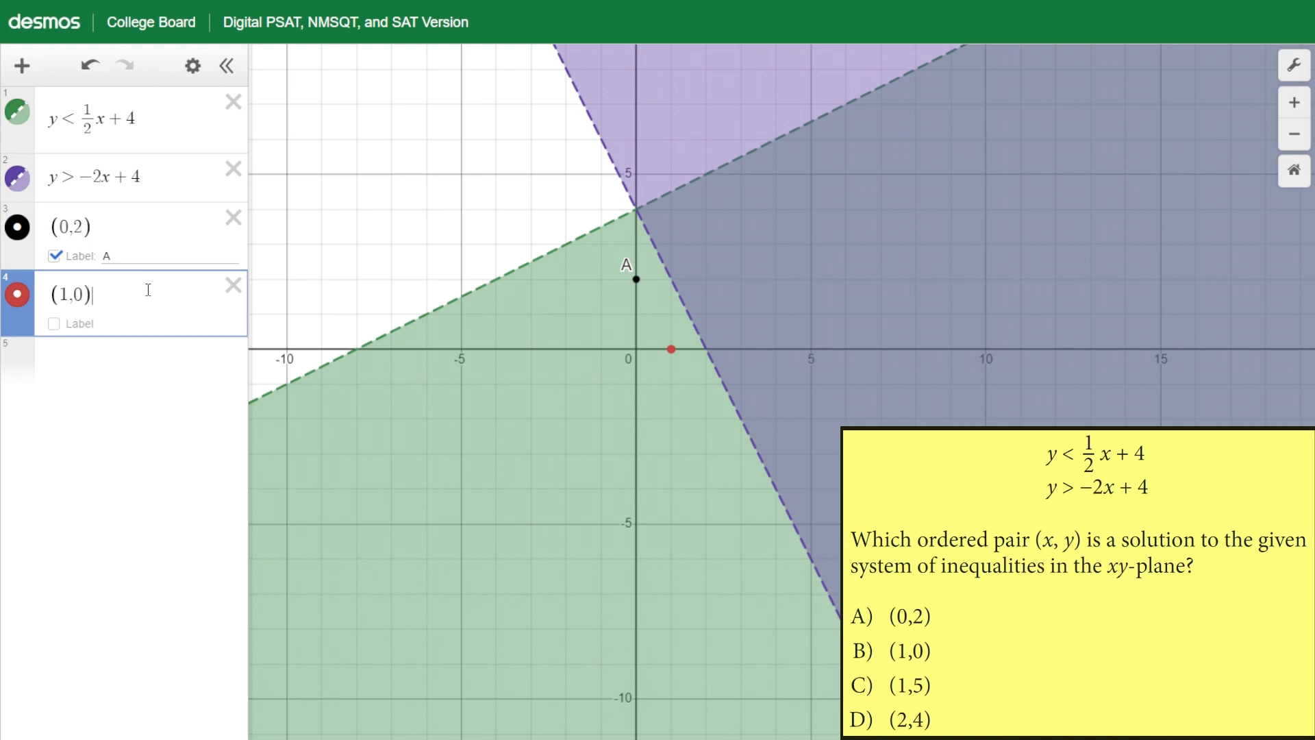
{"action": "left_click", "coordinate": [54, 324]}
{"action": "type", "text": "B"}
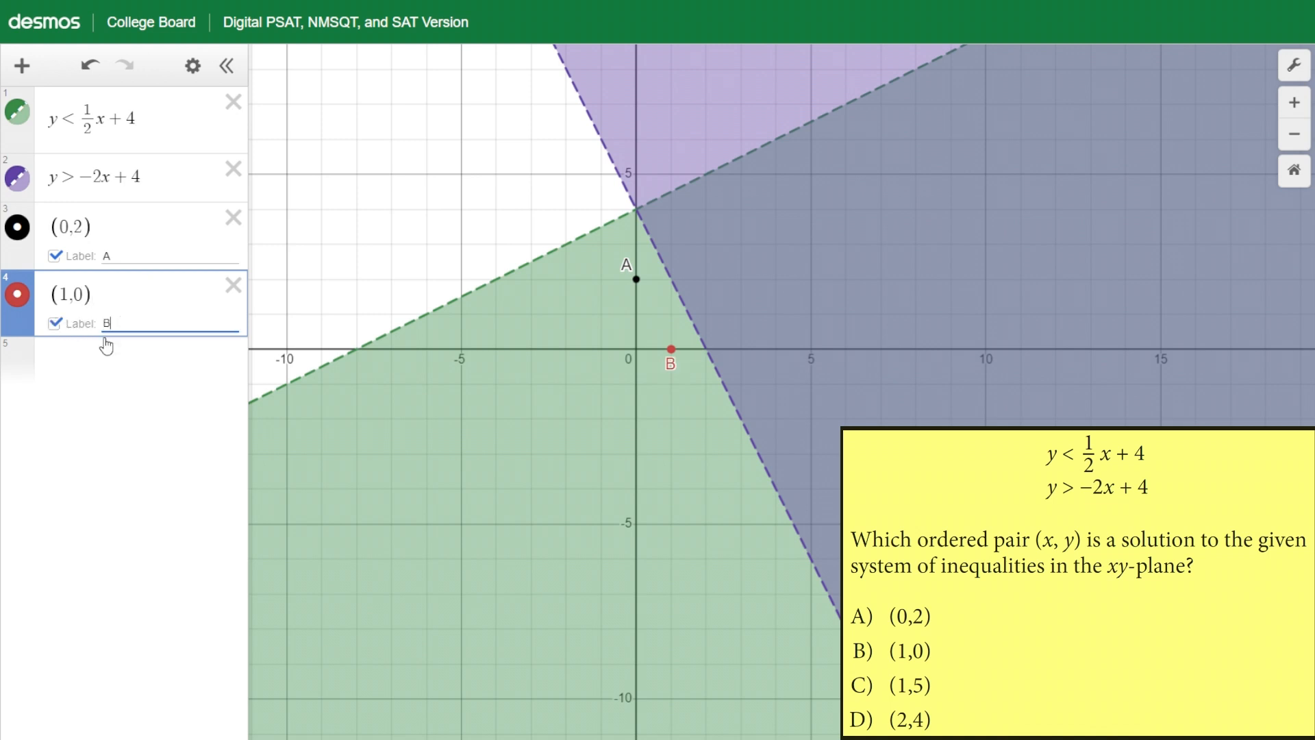
Plot the point (1,5) and label it C
{"action": "left_click", "coordinate": [98, 355]}
{"action": "type", "text": "("}
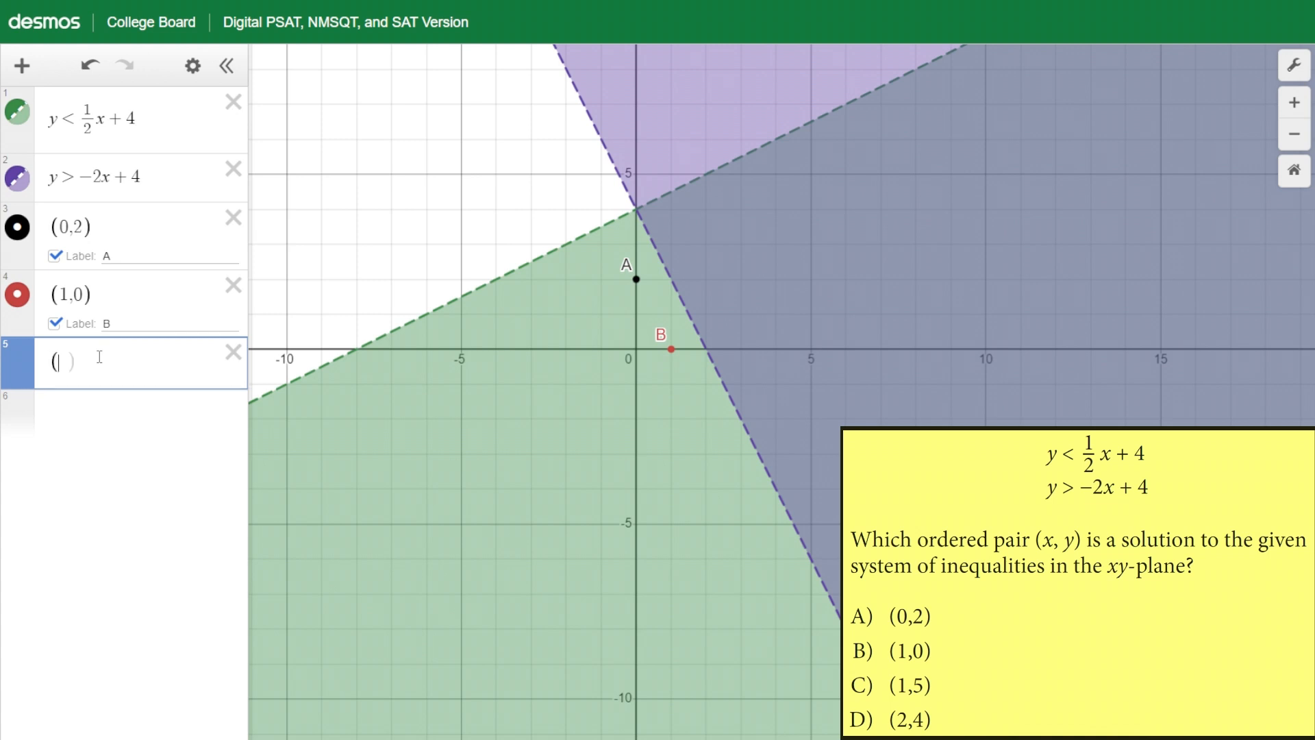
{"action": "type", "text": "1,5"}
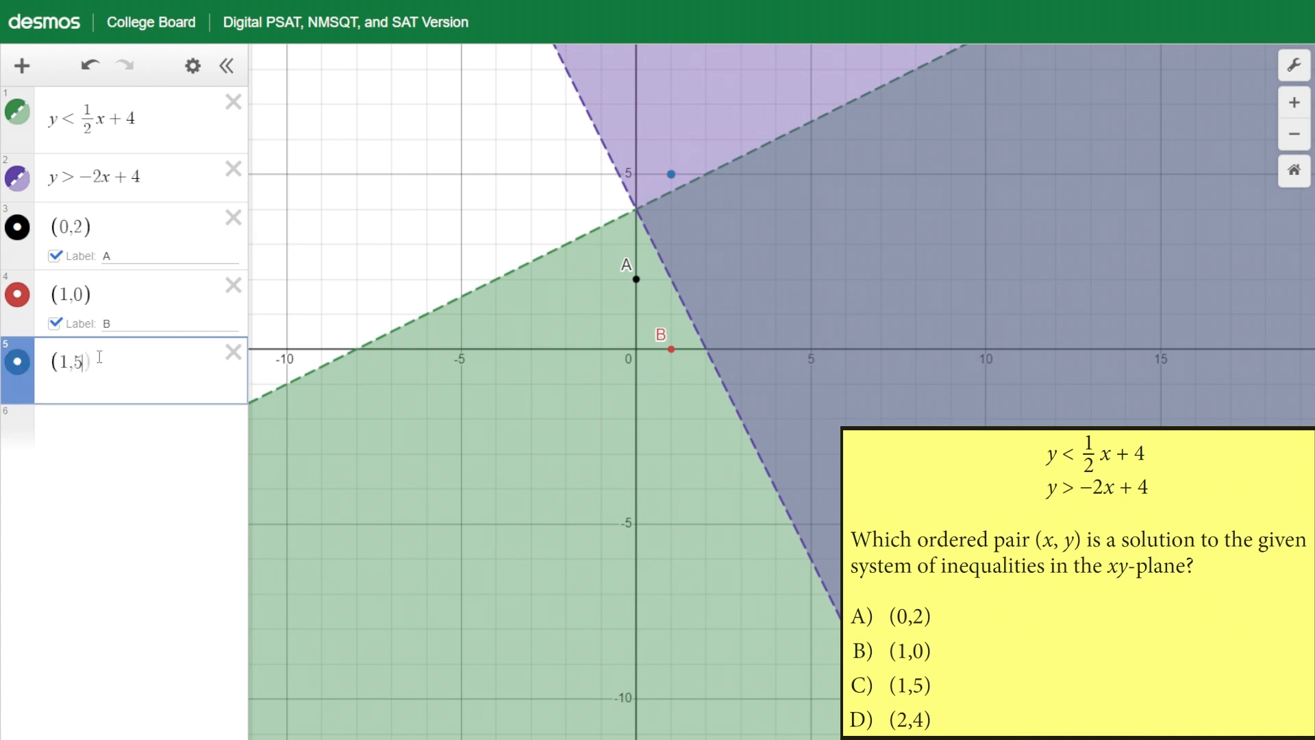
{"action": "type", "text": ")"}
{"action": "left_click", "coordinate": [70, 400]}
{"action": "type", "text": "C"}
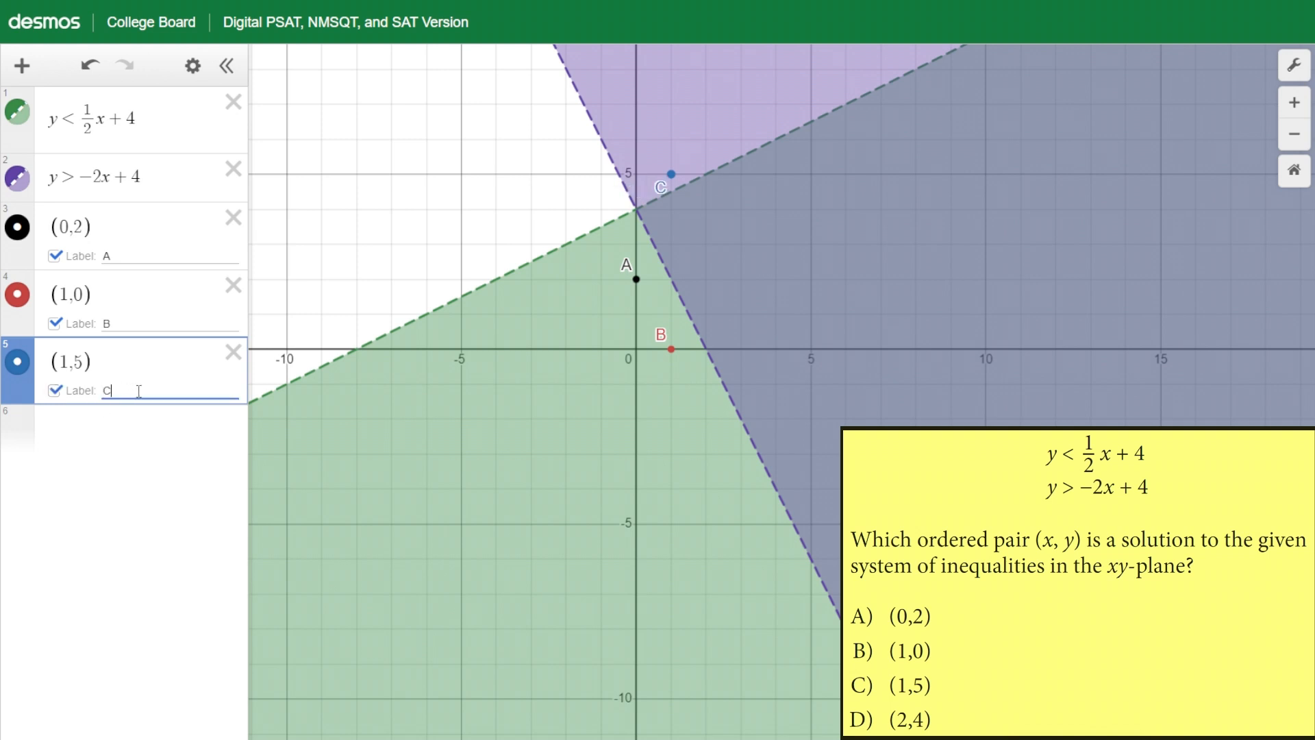
Plot the point (2,4) and label it D
{"action": "left_click", "coordinate": [104, 421]}
{"action": "type", "text": "(2,4"}
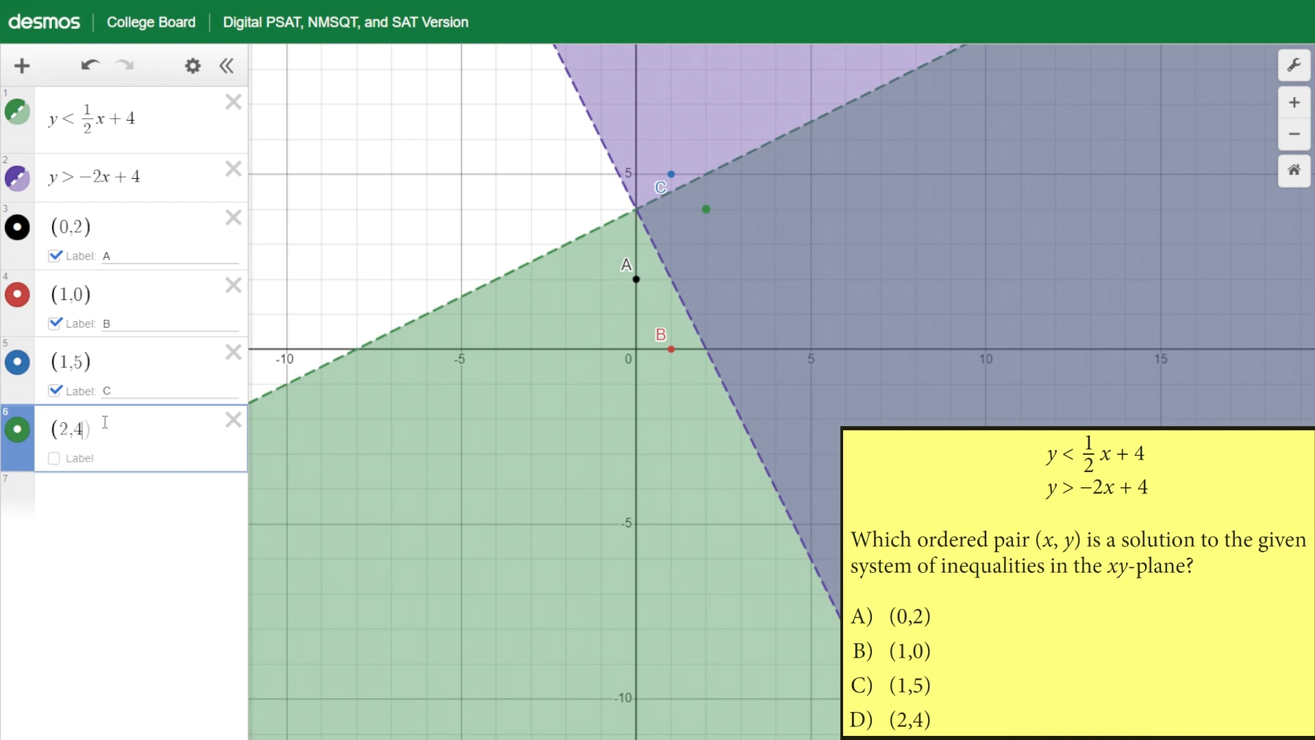
{"action": "left_click", "coordinate": [78, 458]}
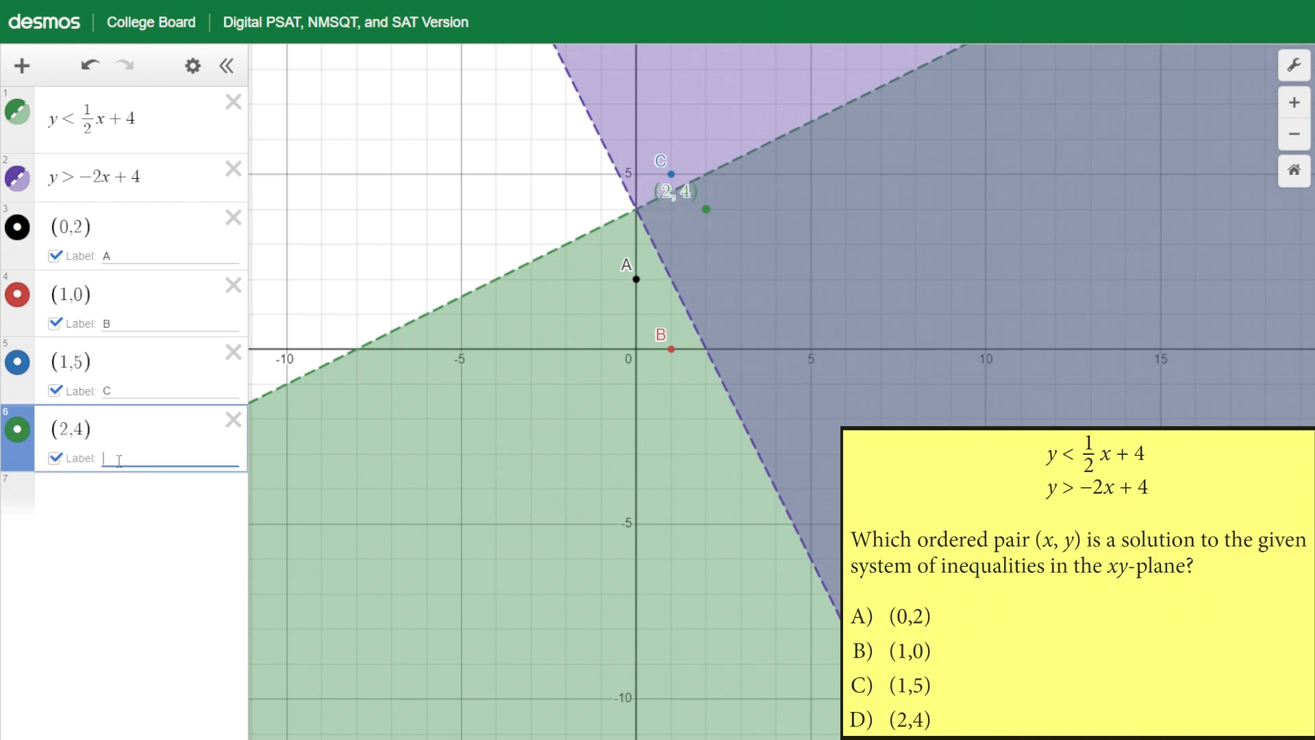
{"action": "type", "text": "D"}
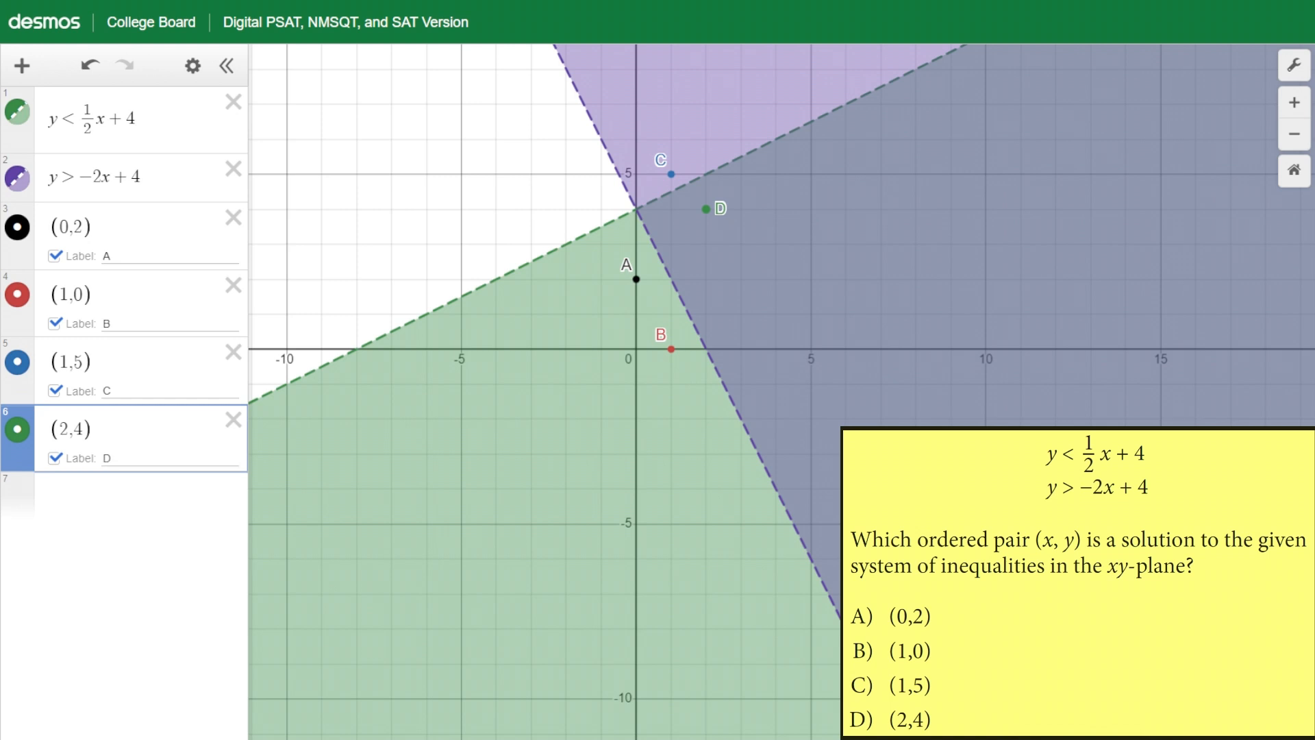
{"action": "mouse_move", "coordinate": [868, 703]}
{"action": "left_mouse_down"}
{"action": "mouse_move", "coordinate": [845, 719]}
{"action": "mouse_move", "coordinate": [863, 735]}
{"action": "mouse_move", "coordinate": [927, 734]}
{"action": "mouse_move", "coordinate": [929, 706]}
{"action": "mouse_move", "coordinate": [868, 699]}
{"action": "left_mouse_up"}
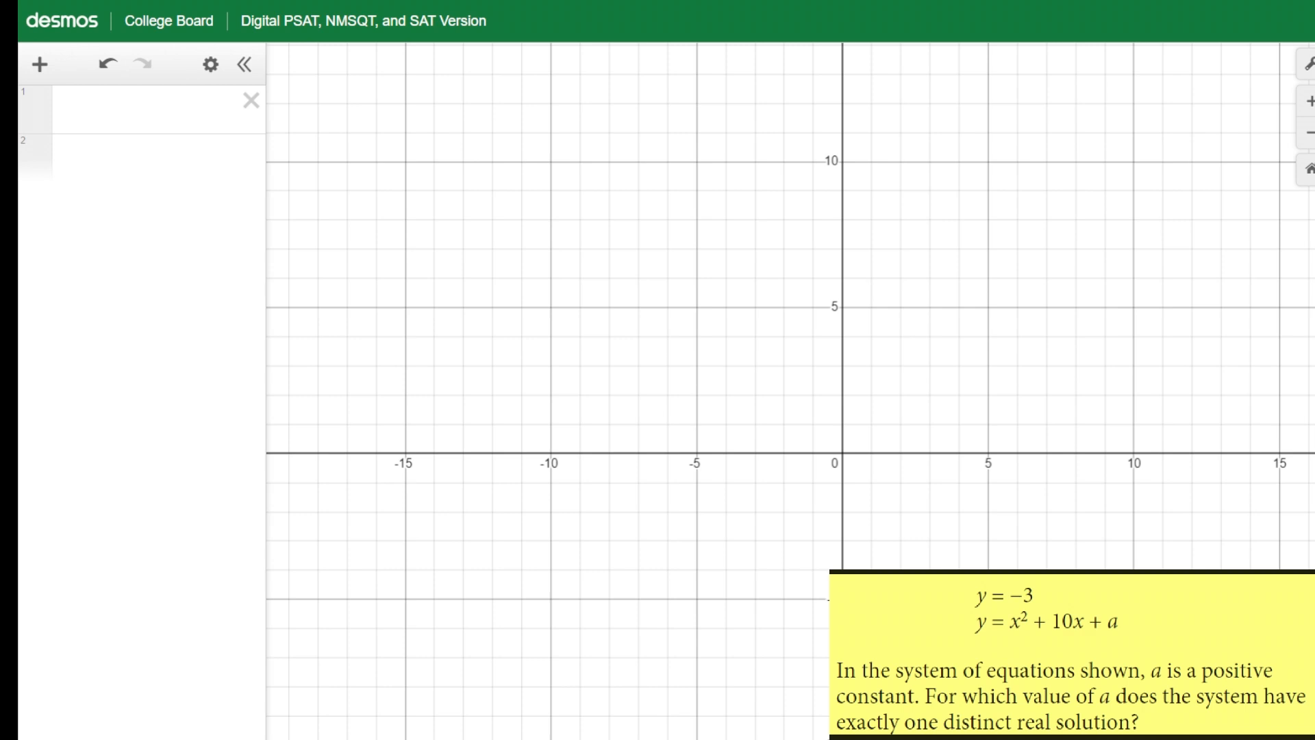
On a new graph, enter the horizontal line y = -3
{"action": "left_click", "coordinate": [163, 117]}
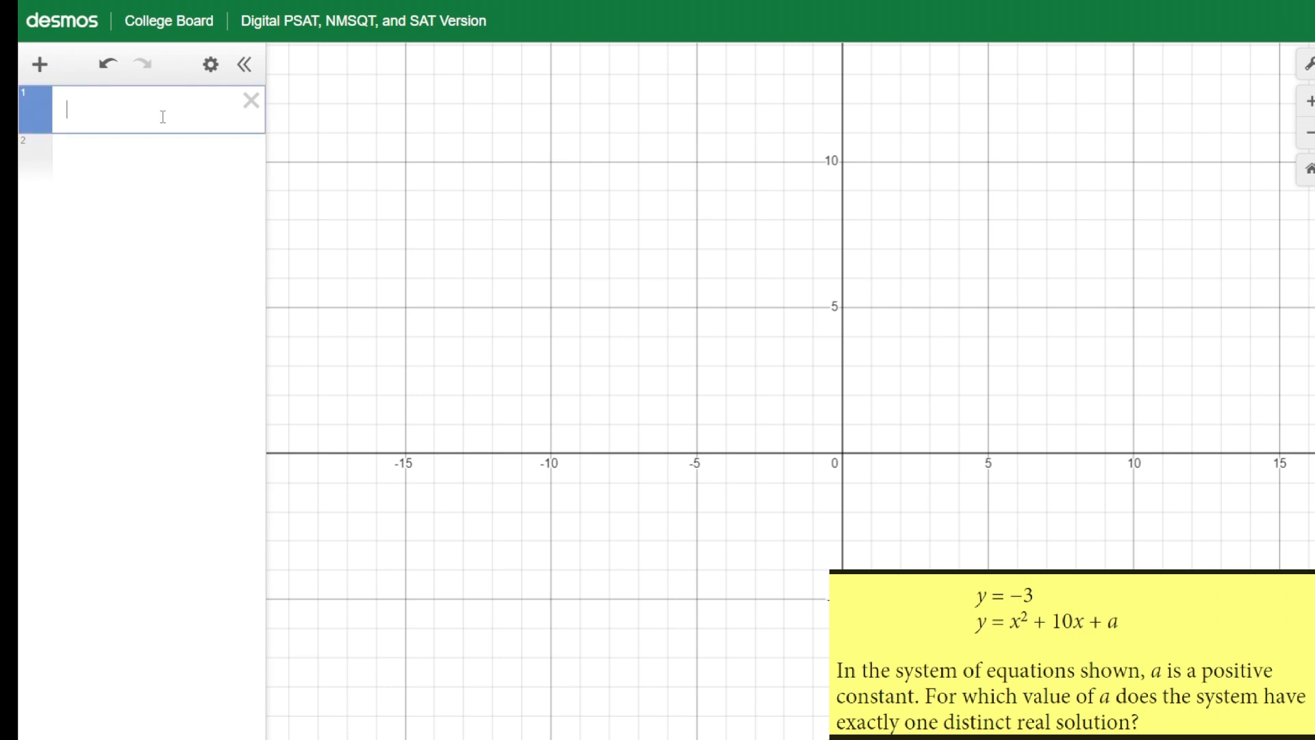
{"action": "type", "text": "y=-3"}
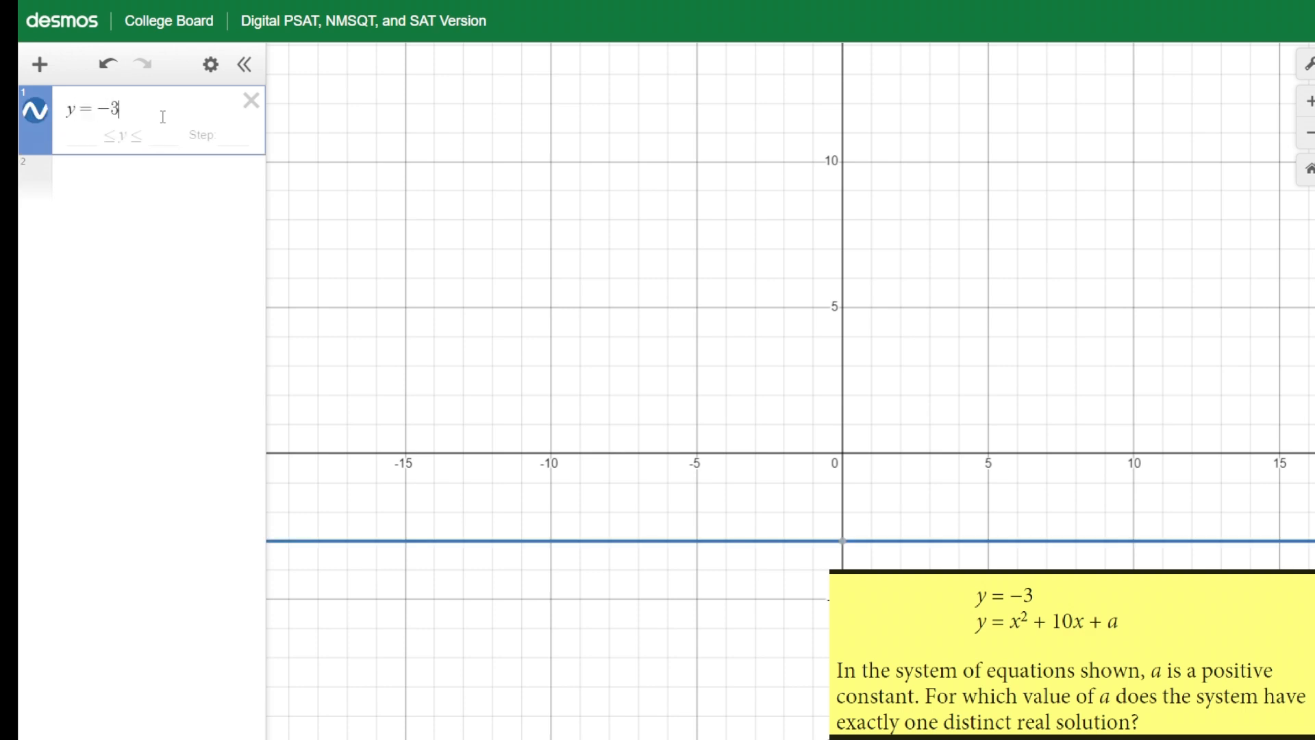
{"action": "key", "text": "Return"}
Enter y = x^2 + 10x + a and add a slider for a
{"action": "type", "text": "y"}
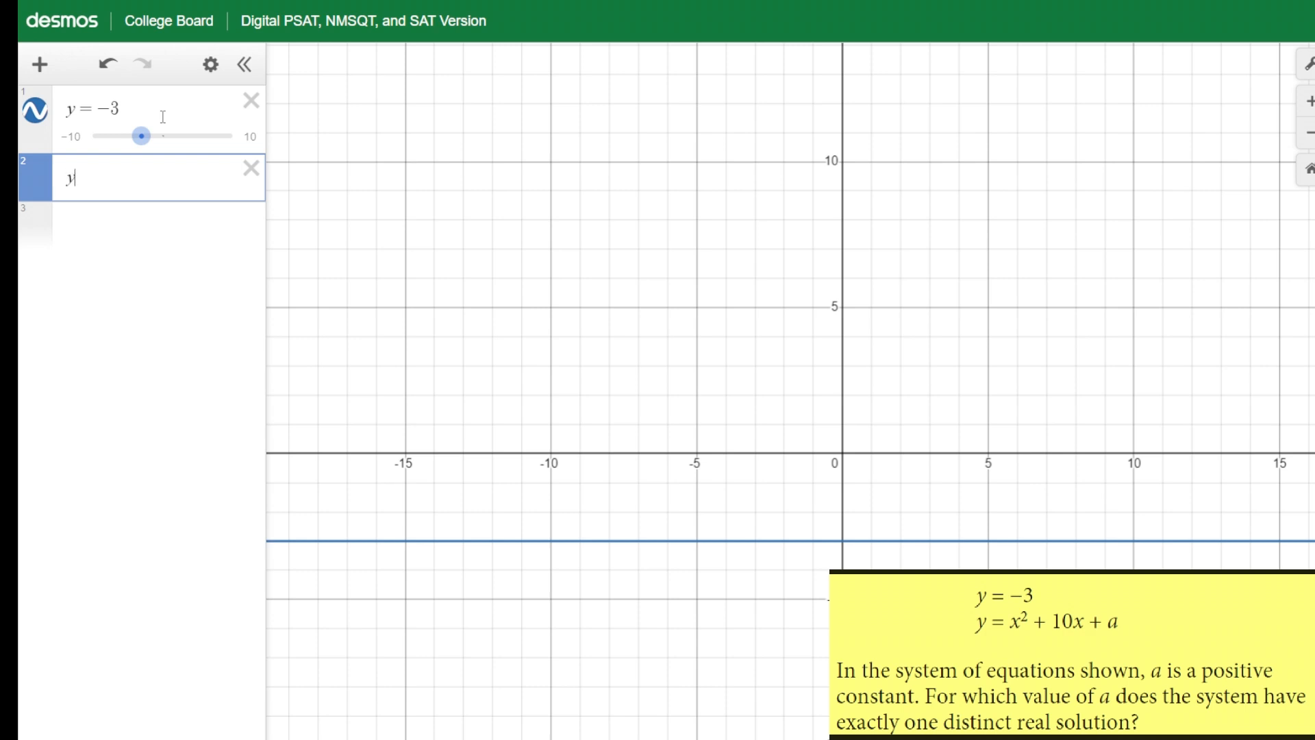
{"action": "type", "text": "=x"}
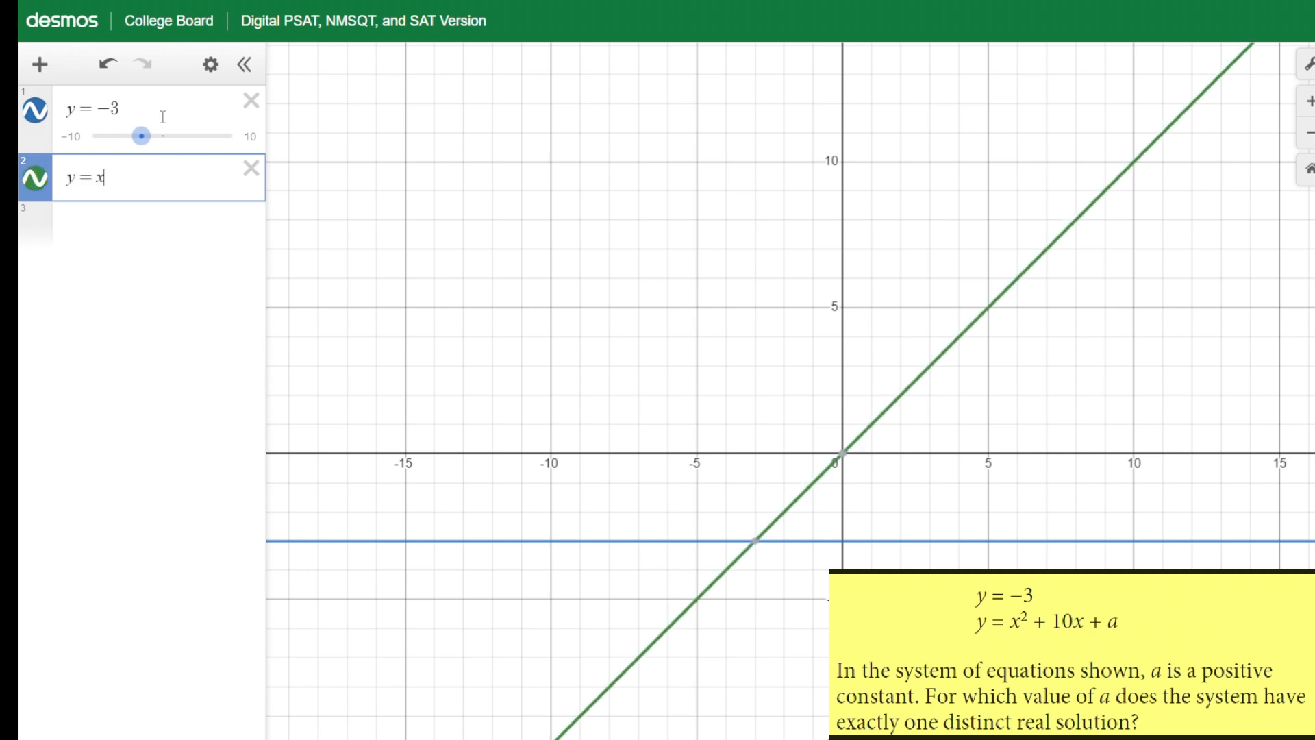
{"action": "type", "text": "^2+10x+a"}
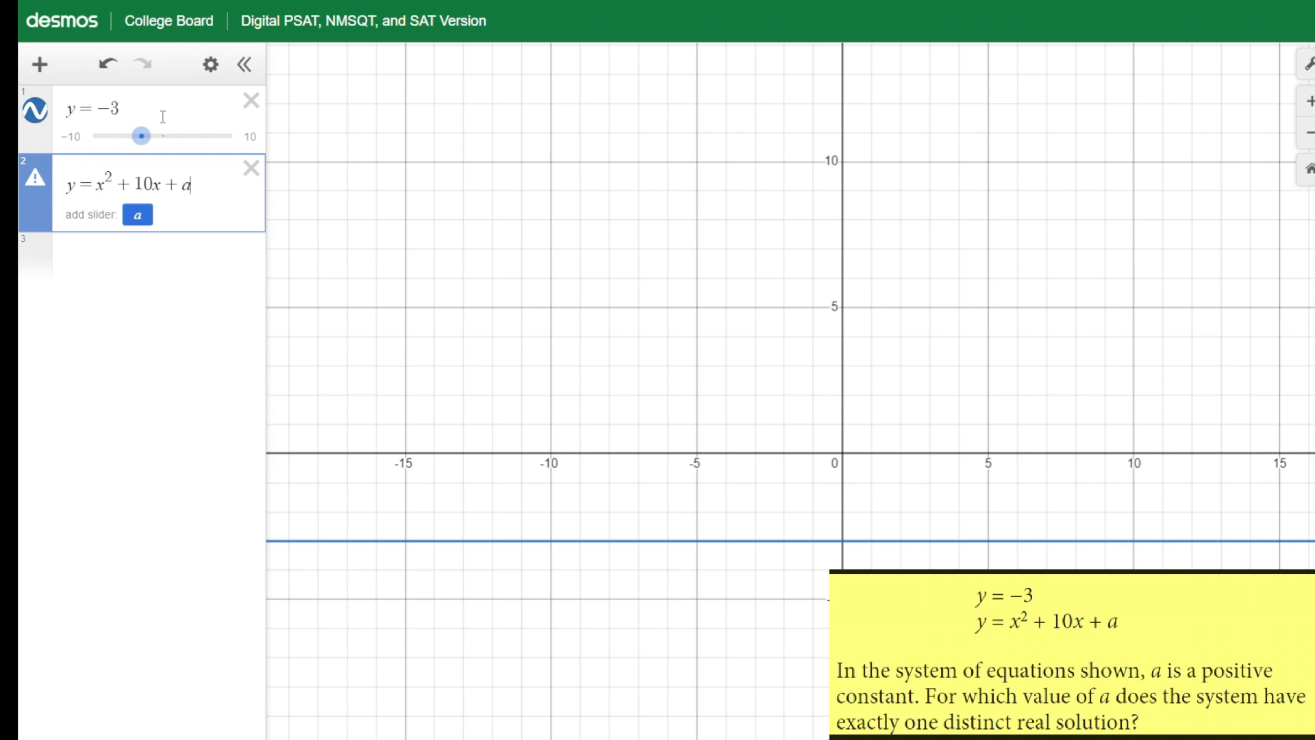
{"action": "left_click", "coordinate": [137, 215]}
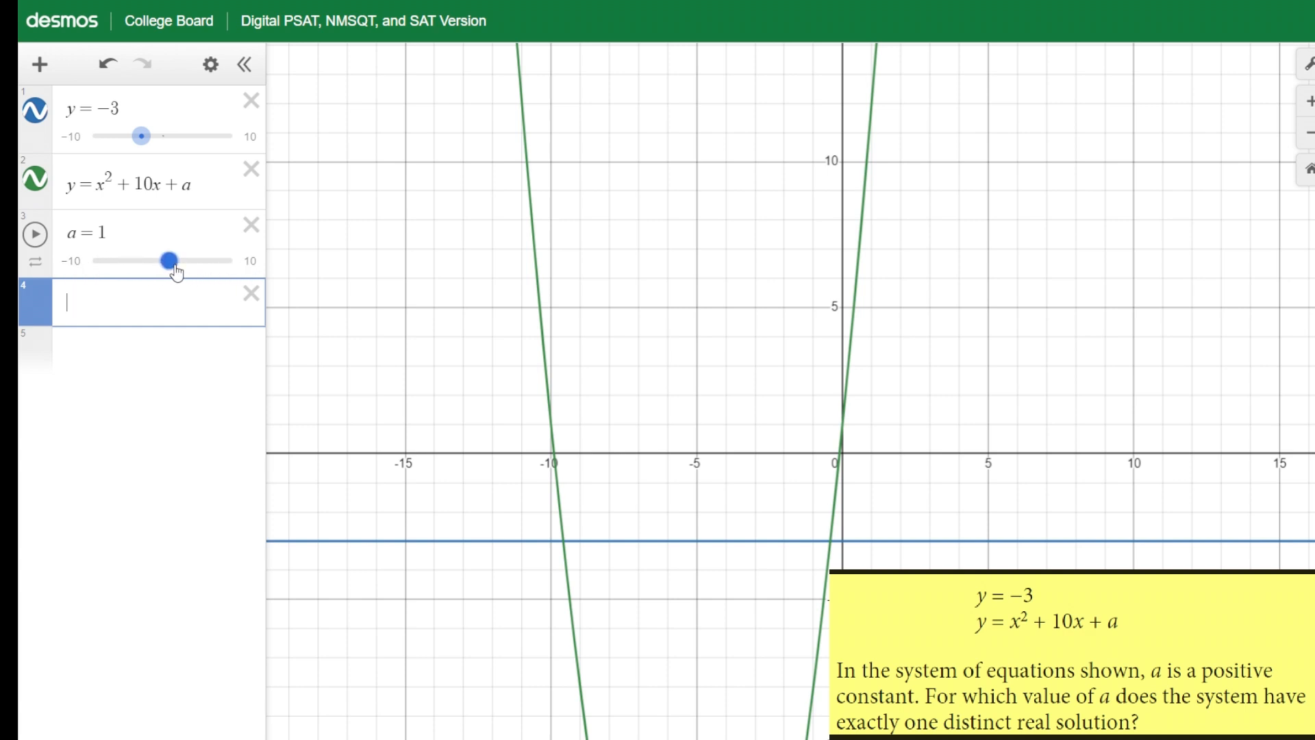
Drag the a slider to 10
{"action": "scroll", "coordinate": [572, 472], "scroll_direction": "down", "scroll_amount": 3}
{"action": "scroll", "coordinate": [572, 473], "scroll_direction": "down", "scroll_amount": 1}
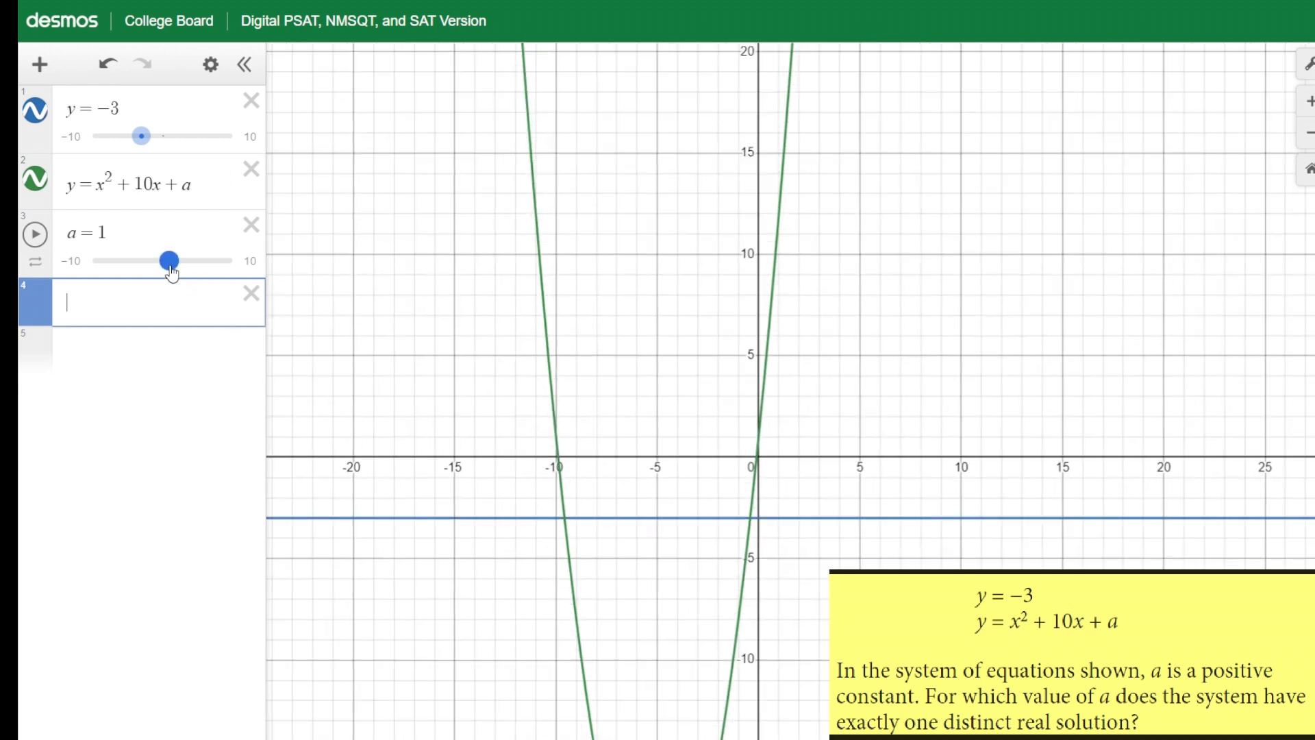
{"action": "left_click_drag", "start_coordinate": [171, 273], "coordinate": [240, 273]}
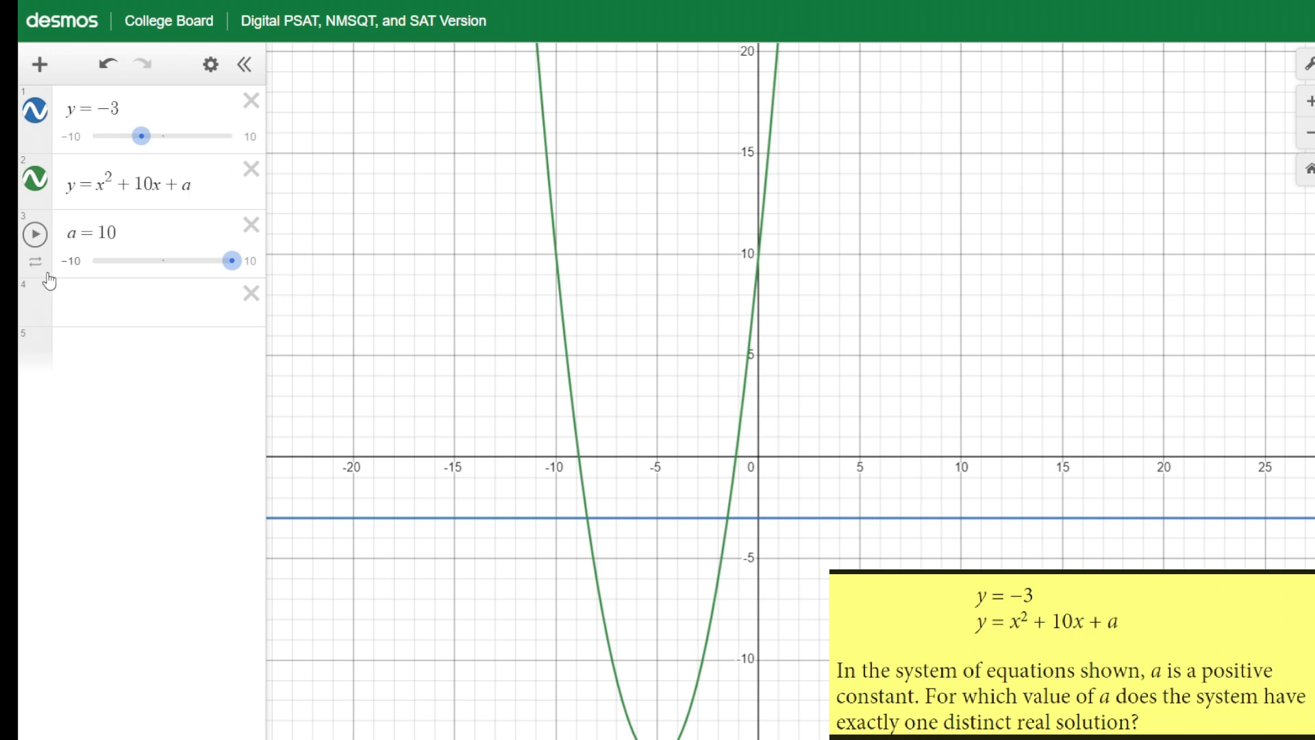
Set the a slider's range from -50 to 50
{"action": "left_click", "coordinate": [78, 262]}
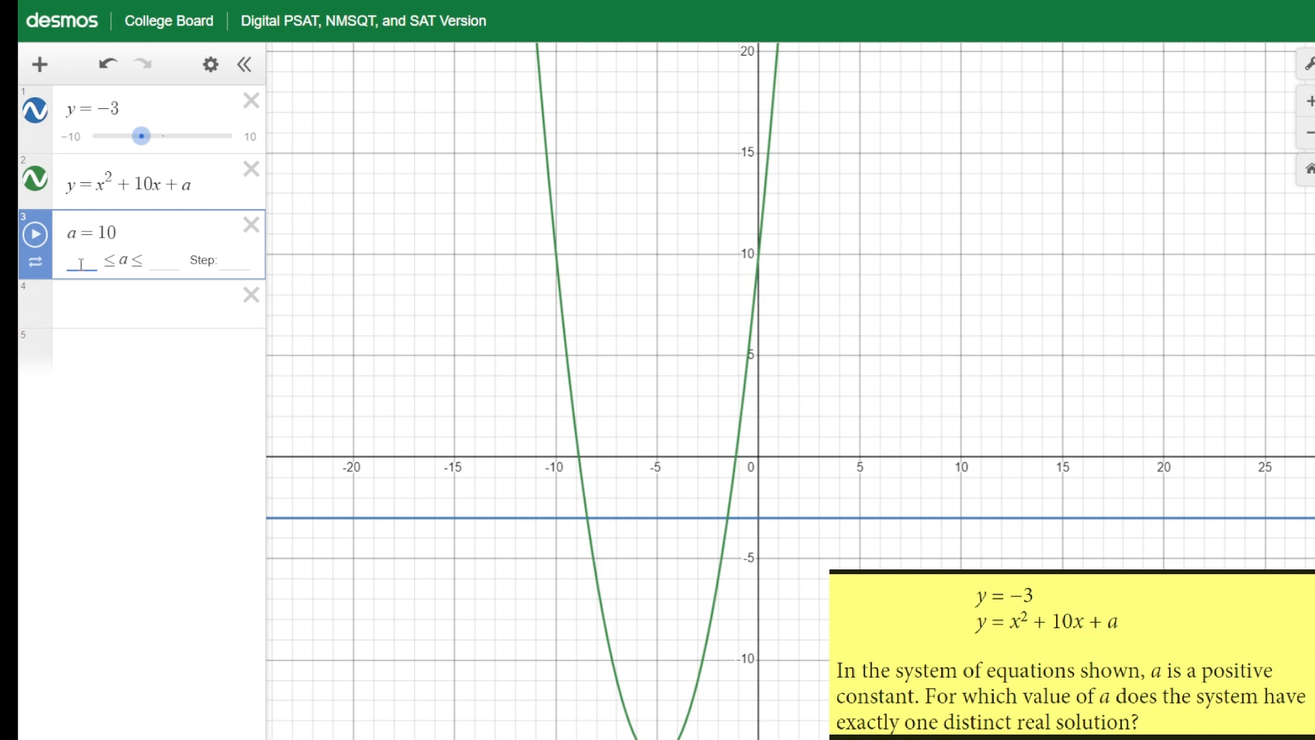
{"action": "type", "text": "-50"}
{"action": "left_click", "coordinate": [167, 259]}
{"action": "type", "text": "50"}
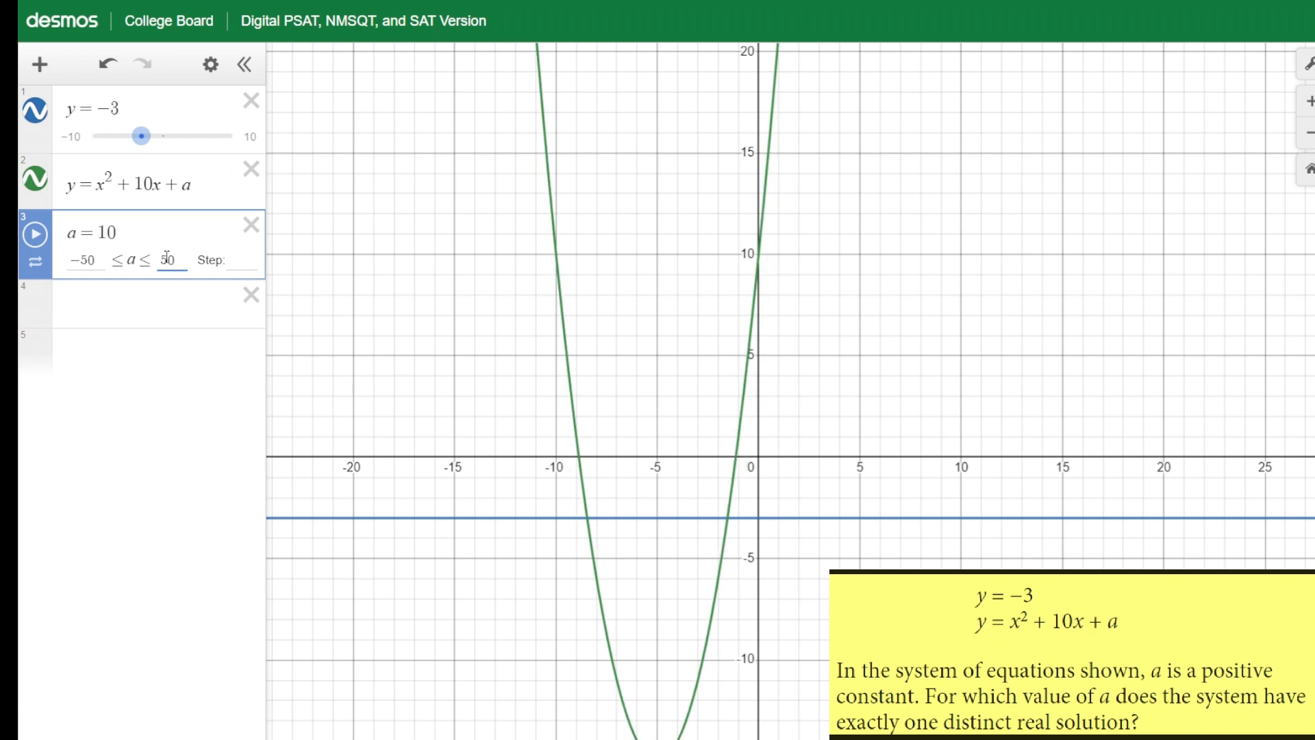
{"action": "key", "text": "Return"}
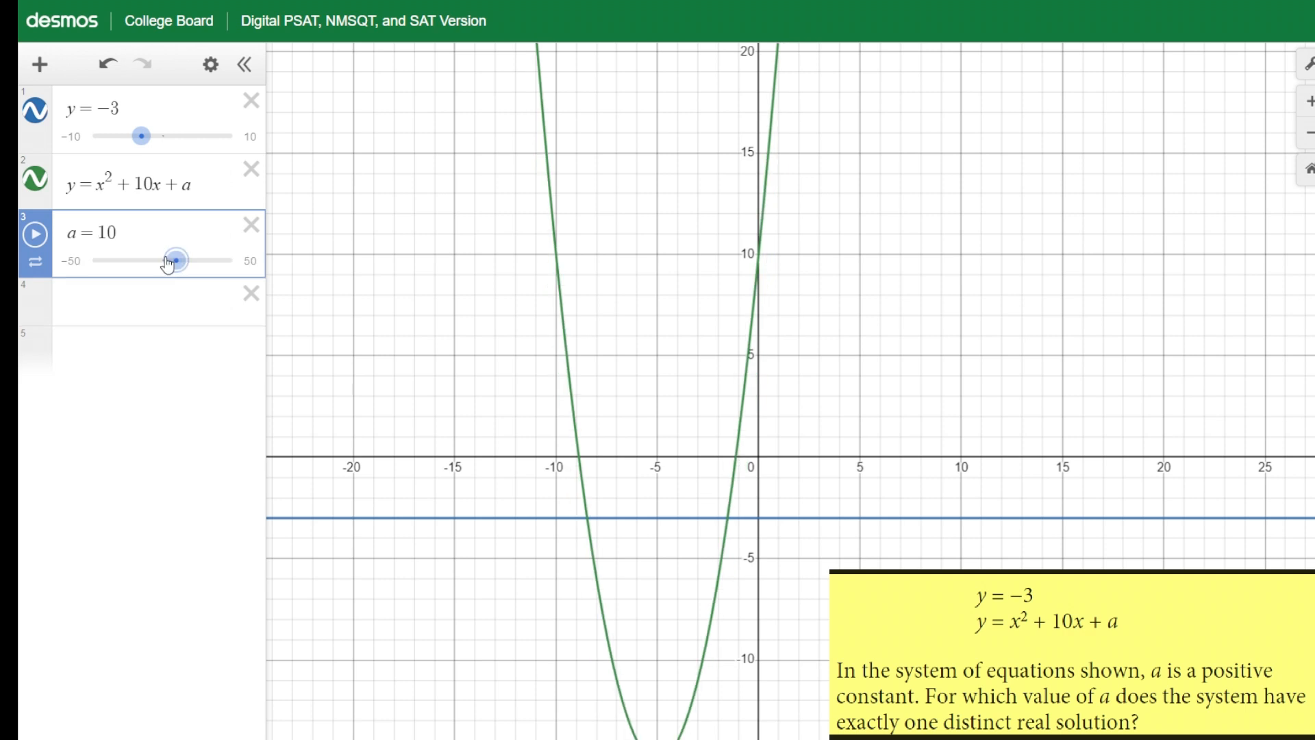
Adjust the a slider to 22 so the parabola's vertex sits on the line y = -3
{"action": "left_click_drag", "start_coordinate": [176, 266], "coordinate": [189, 267]}
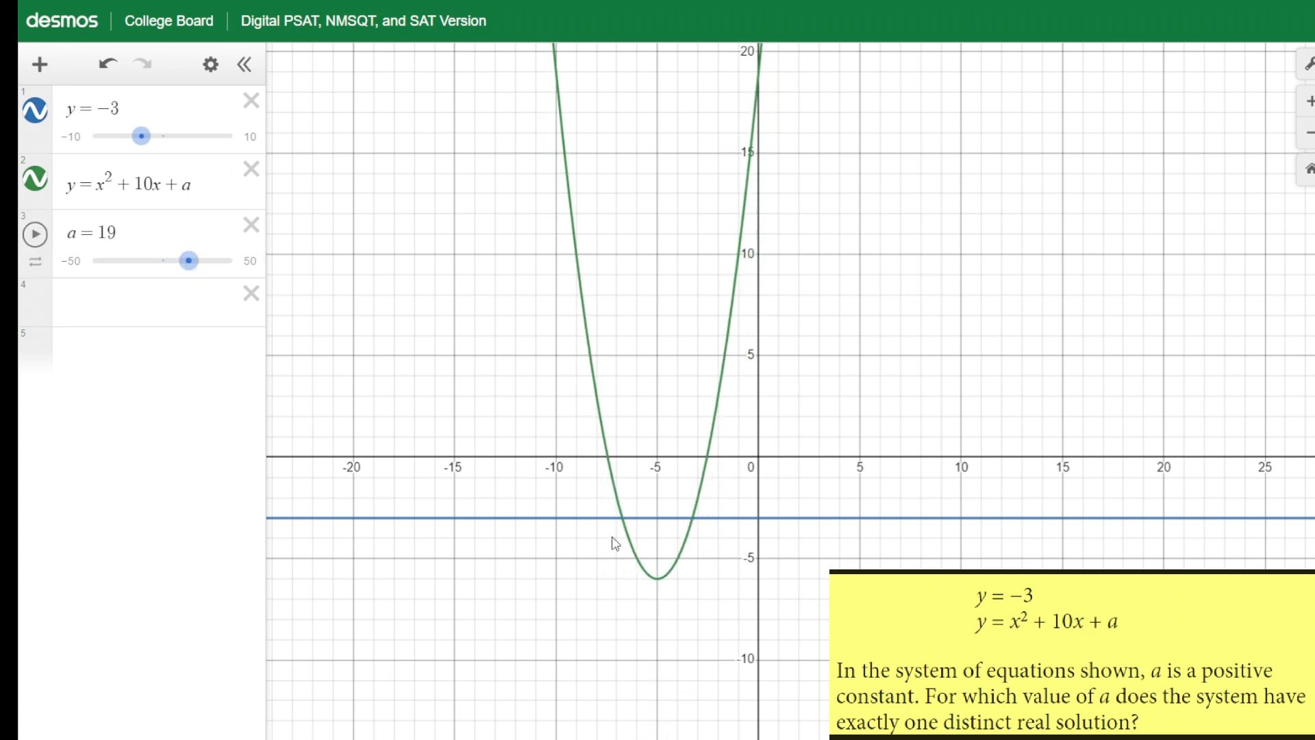
{"action": "scroll", "coordinate": [683, 541], "scroll_direction": "up", "scroll_amount": 5}
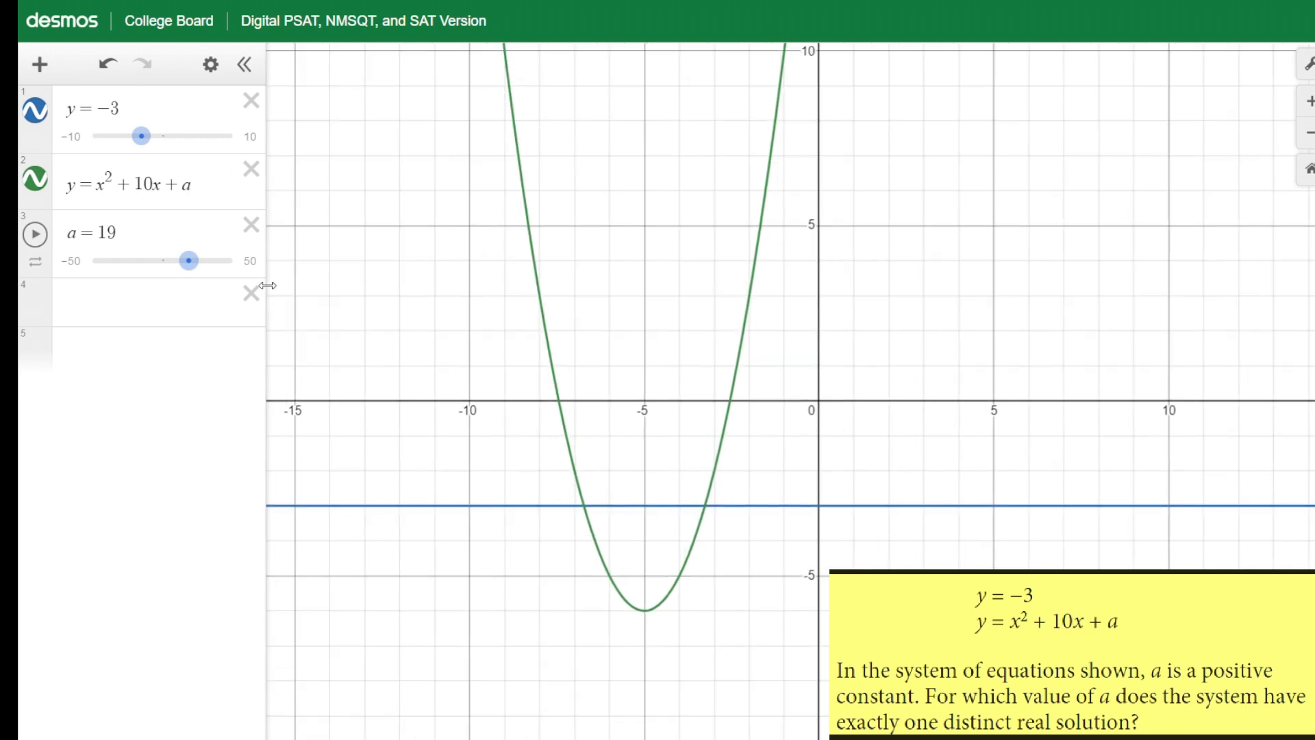
{"action": "left_click_drag", "start_coordinate": [189, 262], "coordinate": [195, 266]}
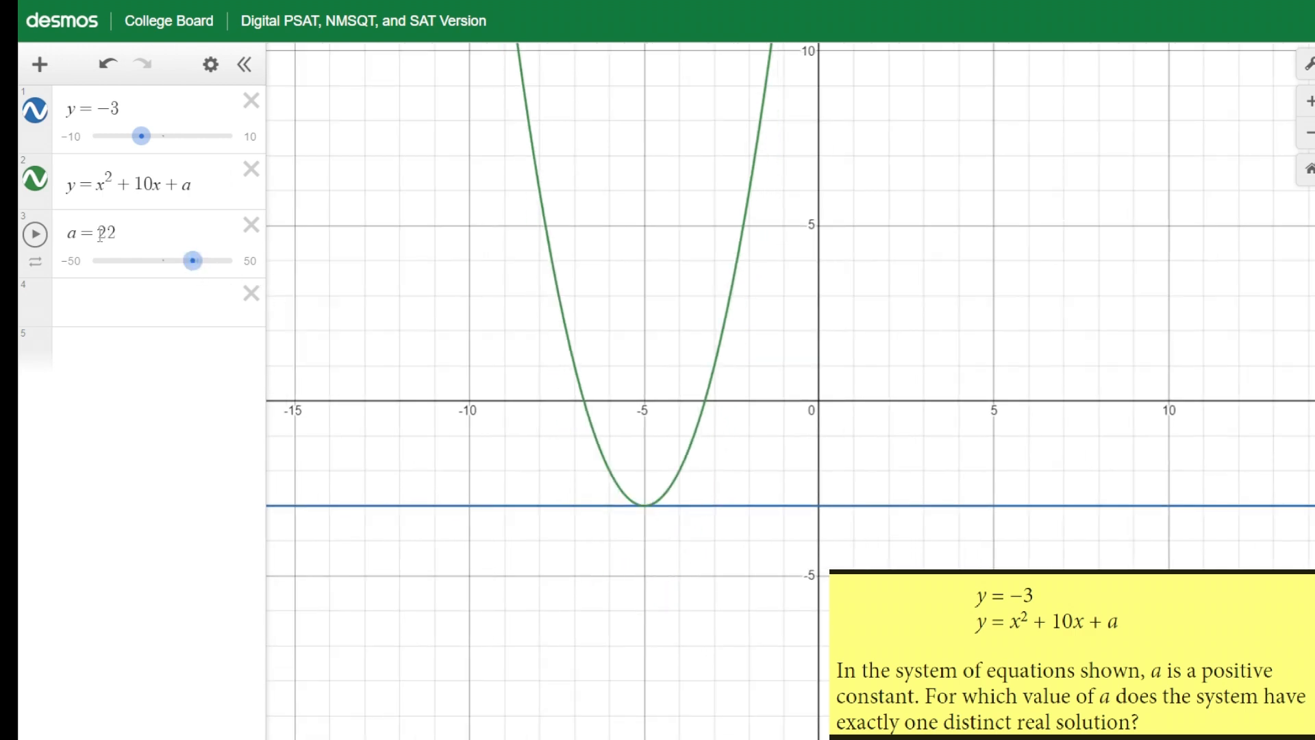
Inspect the point where the parabola's vertex touches the line y = -3
{"action": "left_click", "coordinate": [644, 507]}
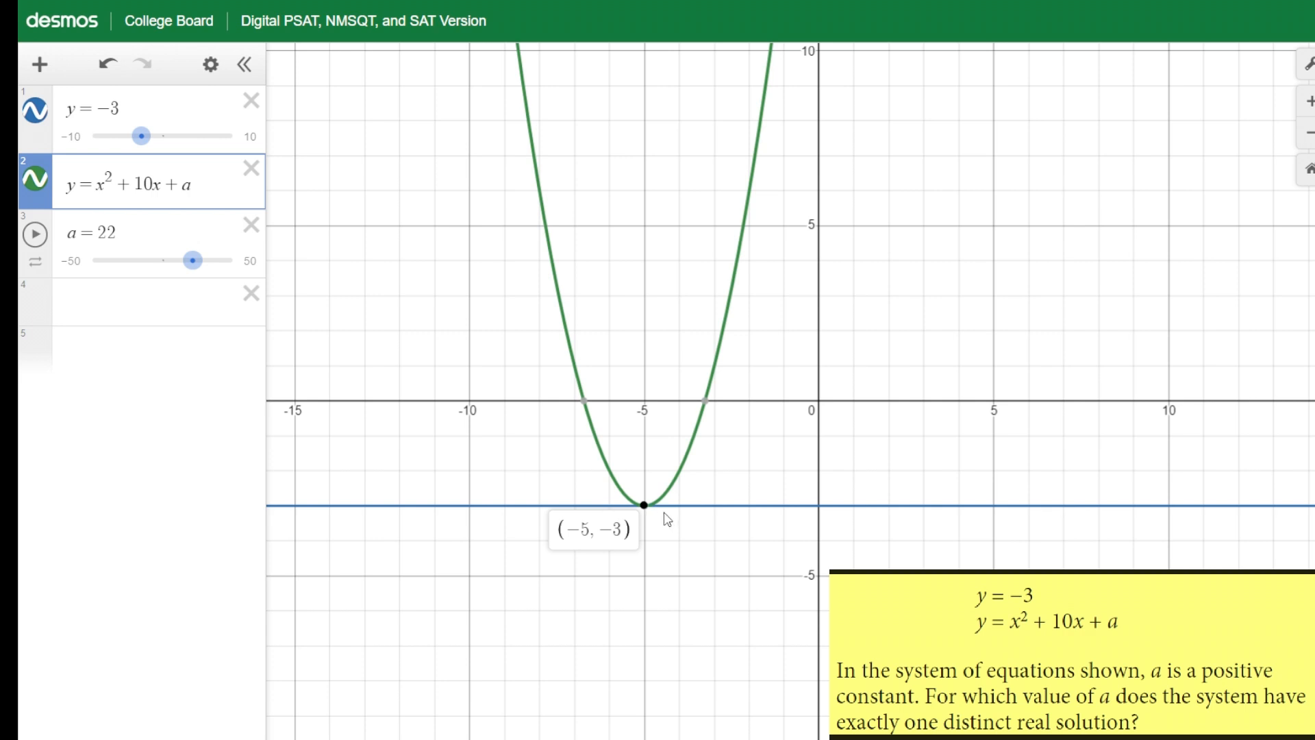
{"action": "scroll", "coordinate": [648, 509], "scroll_direction": "up", "scroll_amount": 2}
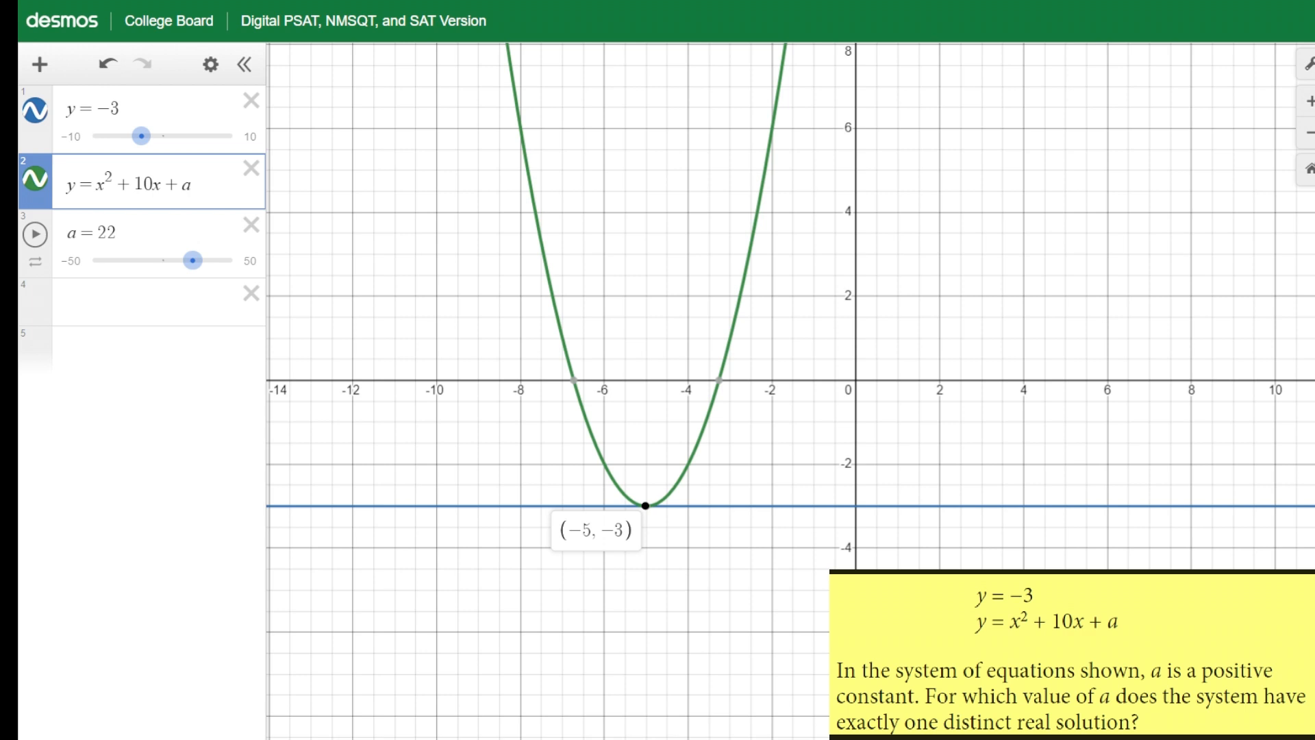
{"action": "mouse_move", "coordinate": [1164, 608]}
{"action": "left_mouse_down"}
{"action": "mouse_move", "coordinate": [1168, 622]}
{"action": "mouse_move", "coordinate": [1185, 607]}
{"action": "left_mouse_up"}
{"action": "left_click_drag", "start_coordinate": [1178, 618], "coordinate": [1239, 621]}
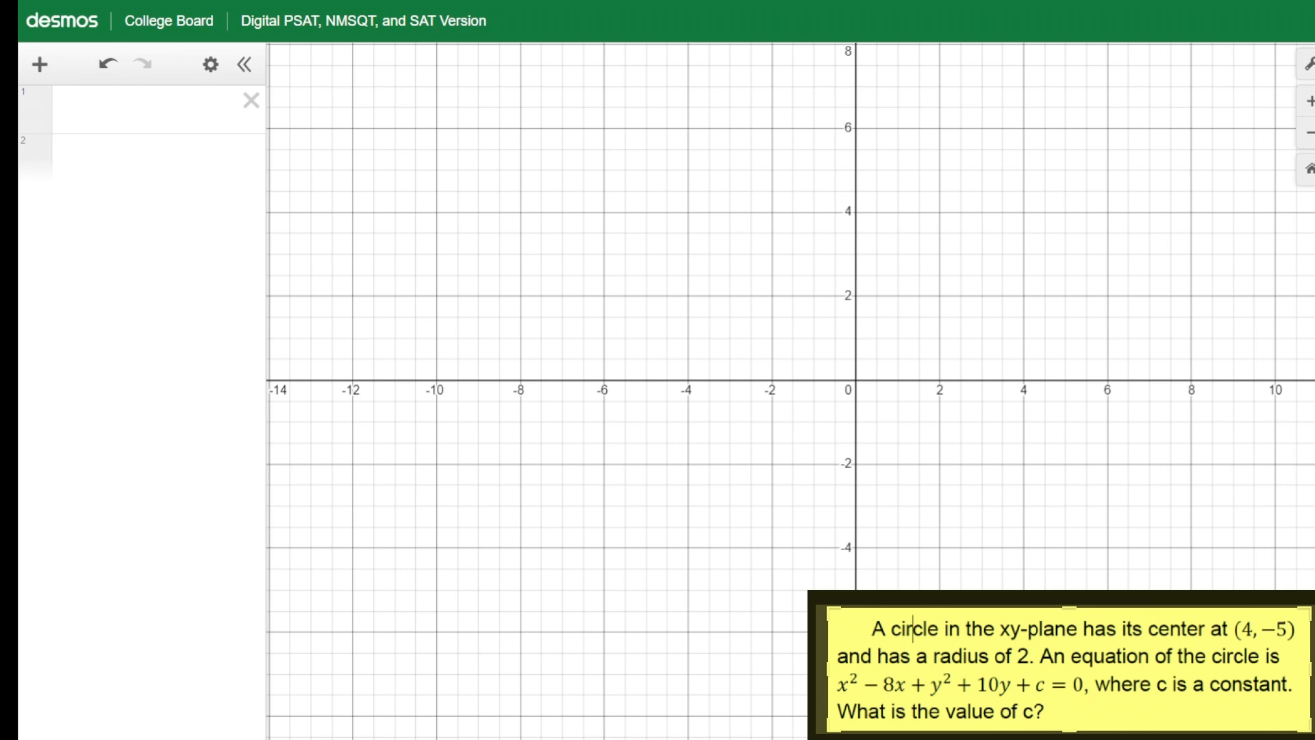
Graph the circle (x − 4)² + (y + 5)² = 2² in the first expression row
{"action": "left_click", "coordinate": [113, 109]}
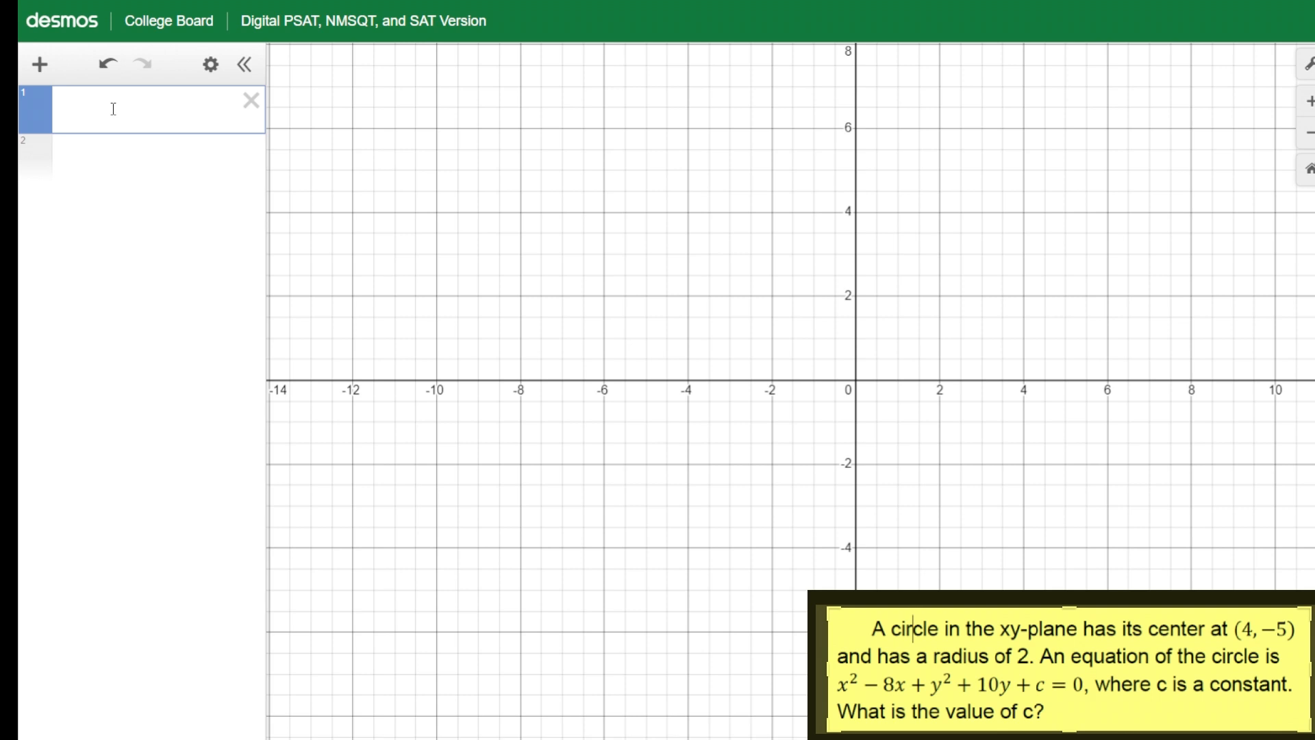
{"action": "type", "text": "x"}
{"action": "key", "text": "BackSpace"}
{"action": "type", "text": "(x-"}
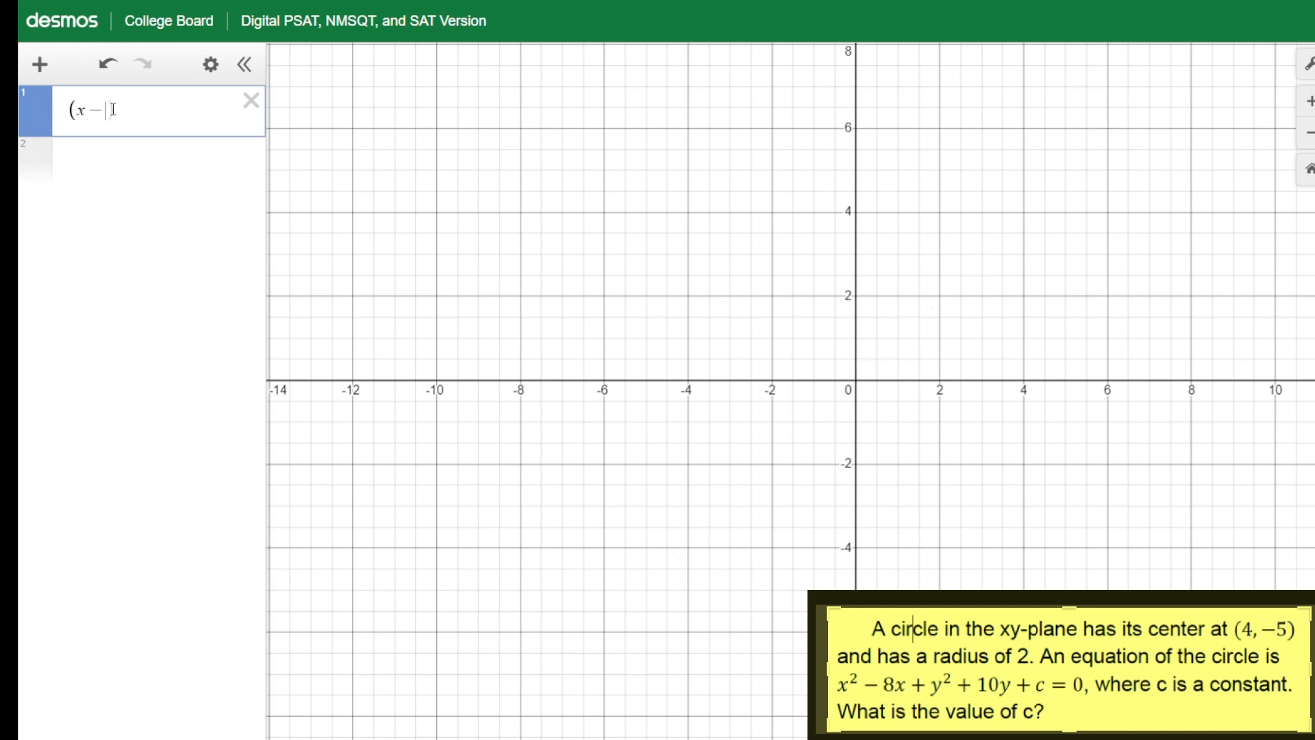
{"action": "type", "text": "4)"}
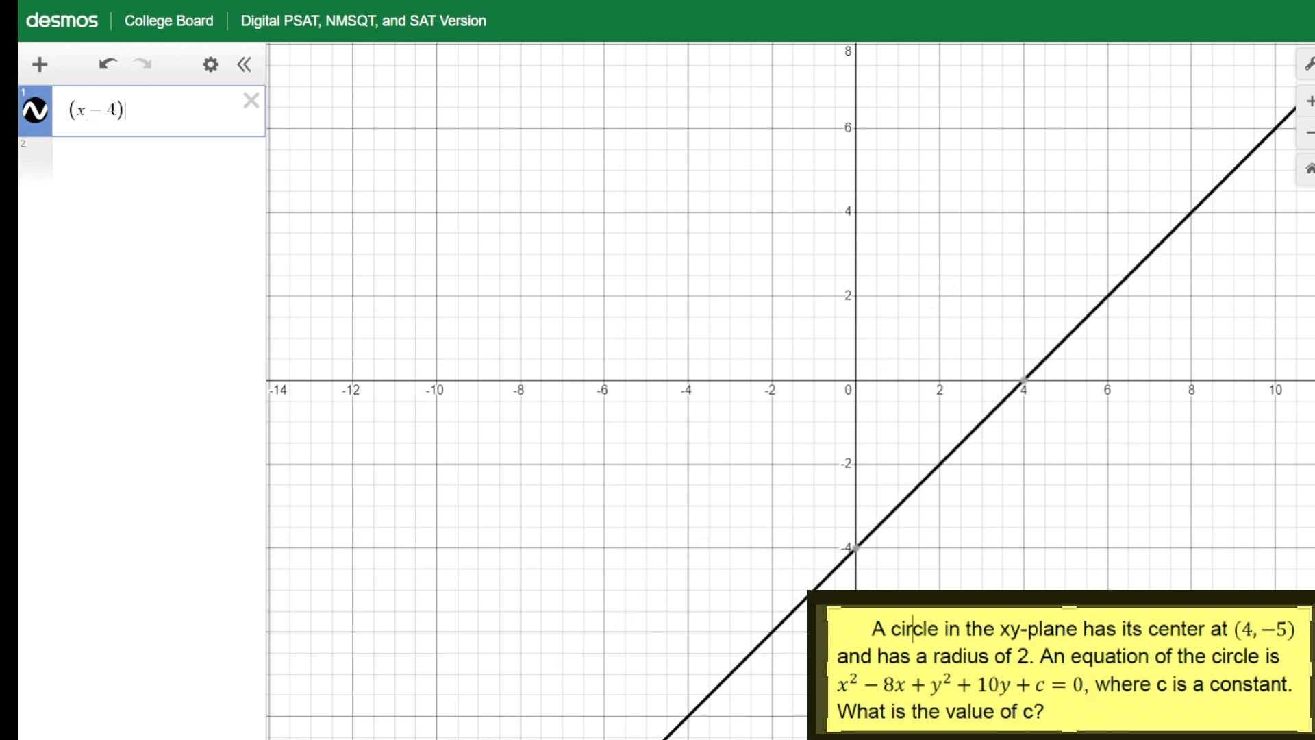
{"action": "type", "text": "^2"}
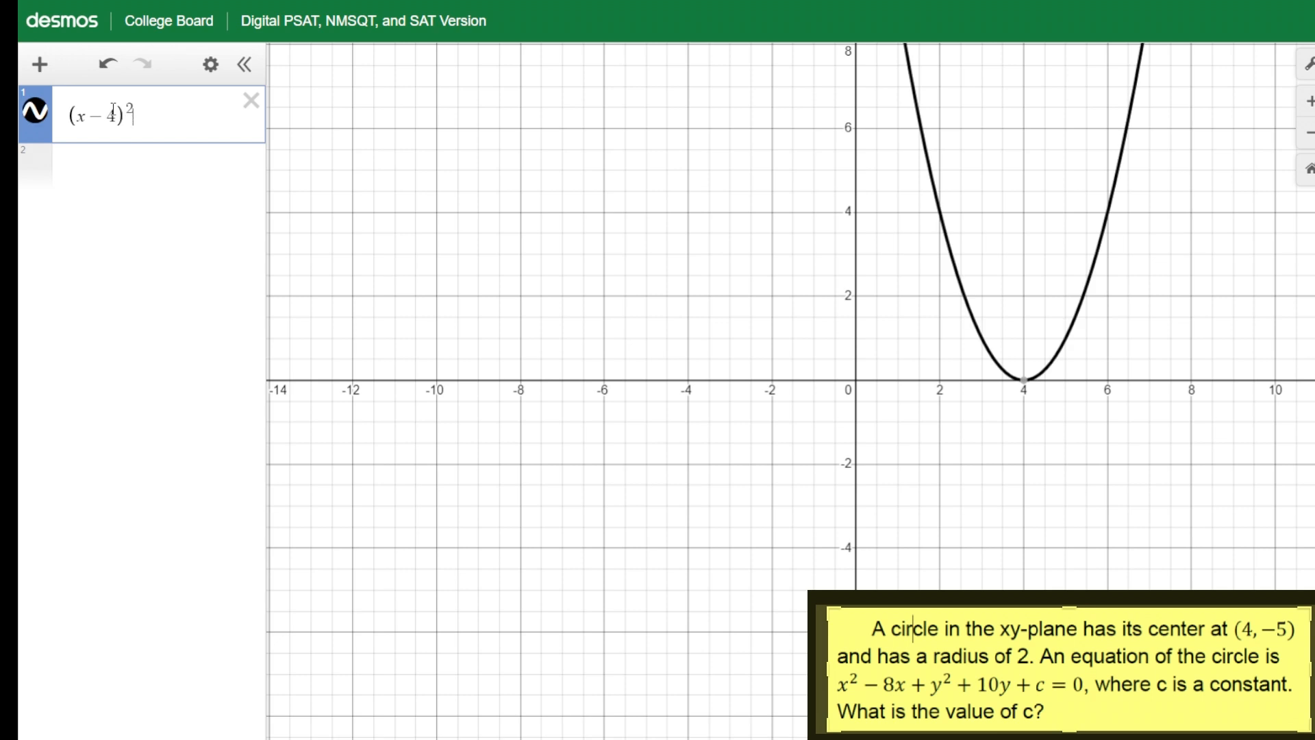
{"action": "type", "text": "+y"}
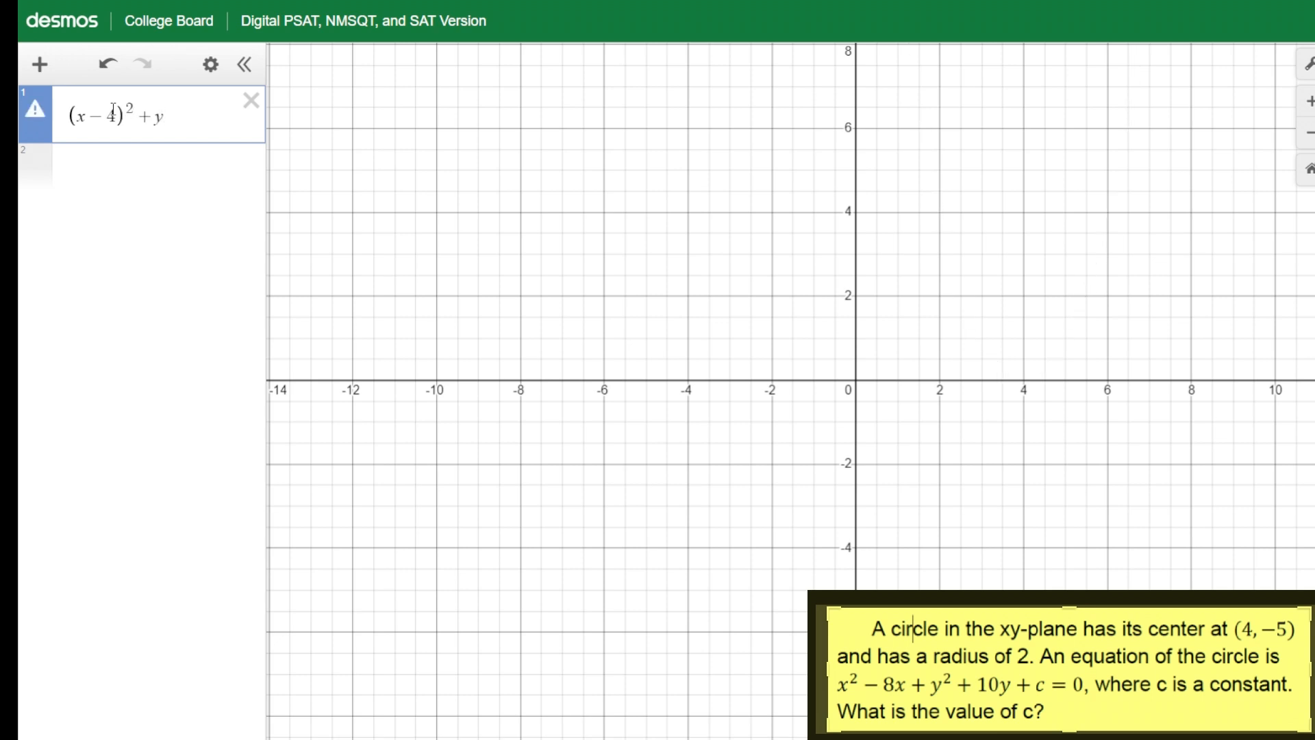
{"action": "key", "text": "BackSpace"}
{"action": "type", "text": "(y +5)^2"}
{"action": "key", "text": "Right"}
{"action": "type", "text": "=2^"}
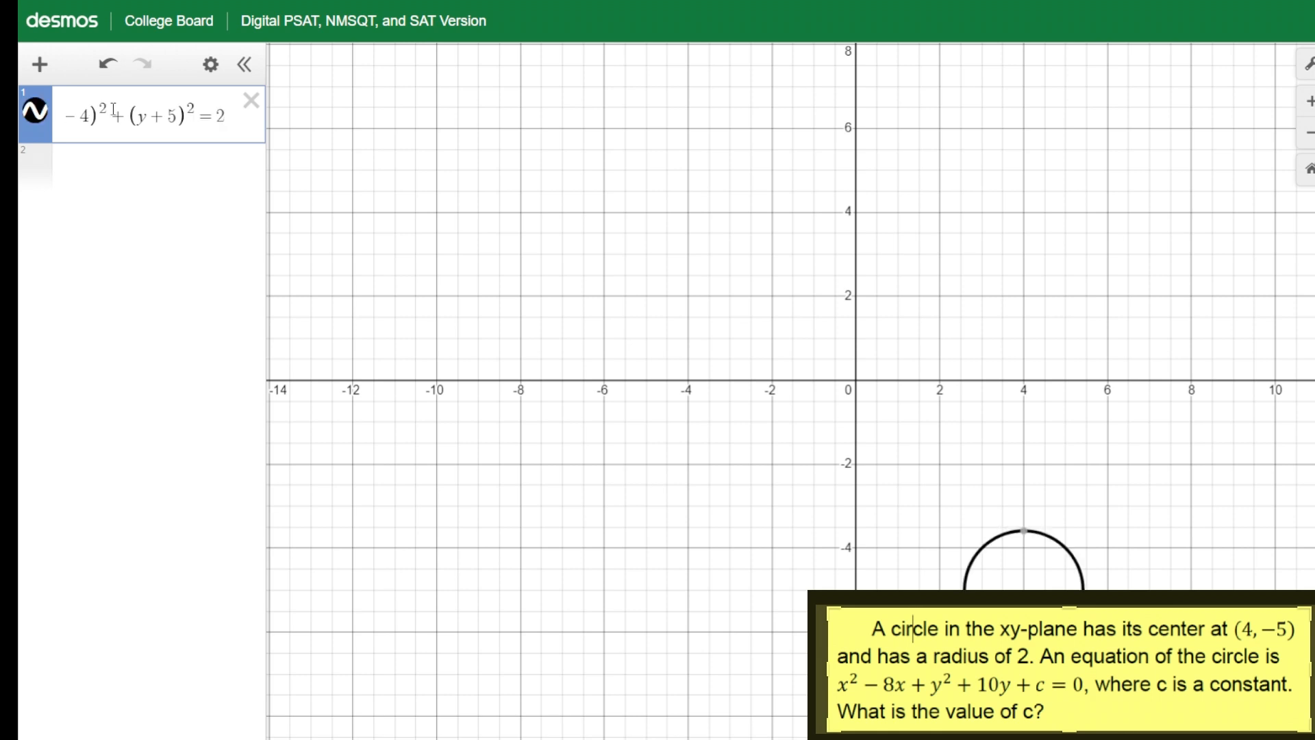
{"action": "type", "text": "2"}
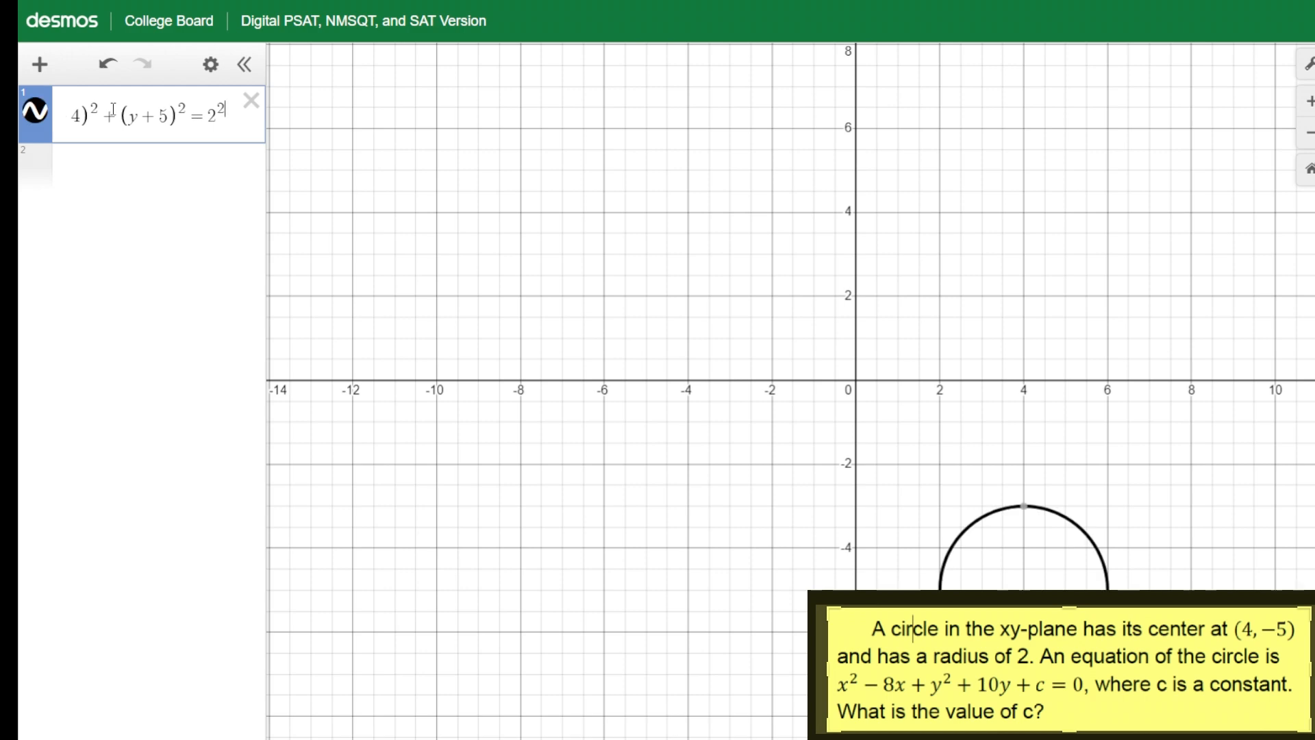
Widen the expression list and enter x² − 8x + y² + 10y + c = 0 as a second expression
{"action": "left_click_drag", "start_coordinate": [1068, 737], "coordinate": [743, 575]}
{"action": "scroll", "coordinate": [664, 508], "scroll_direction": "up", "scroll_amount": 3}
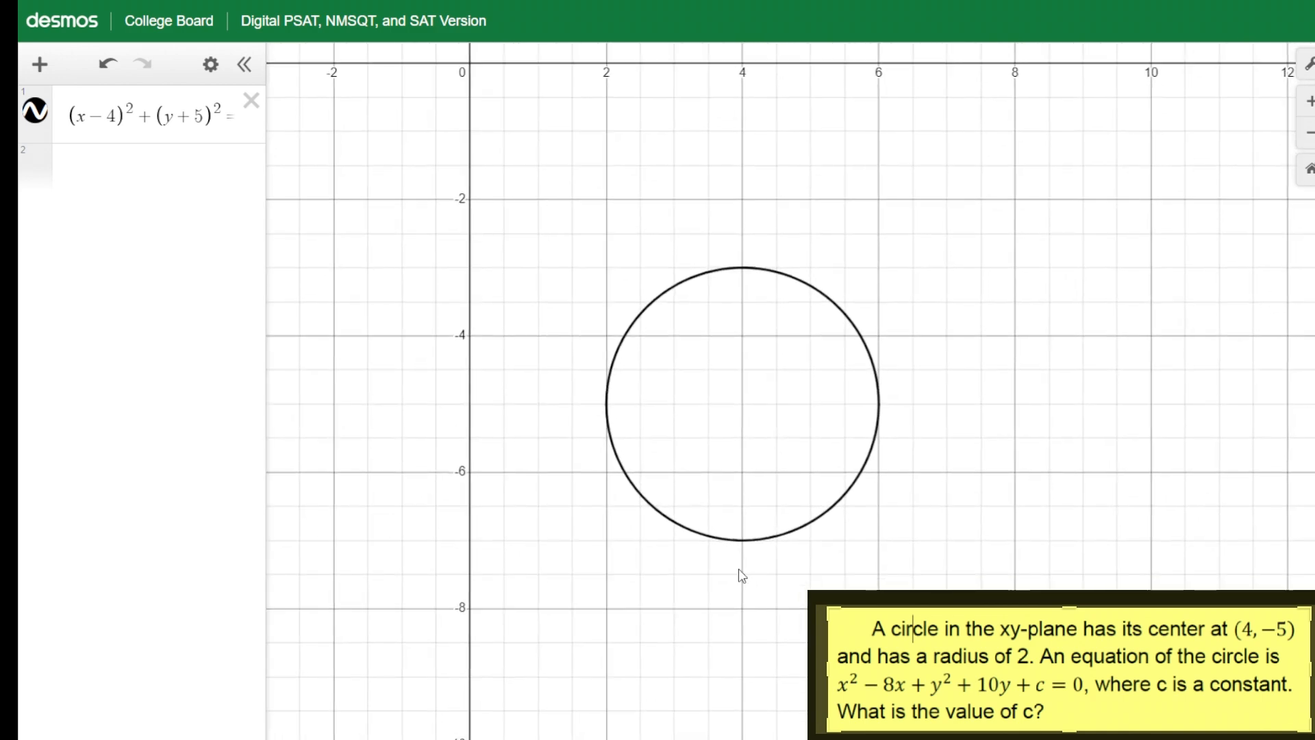
{"action": "scroll", "coordinate": [741, 575], "scroll_direction": "up", "scroll_amount": 1}
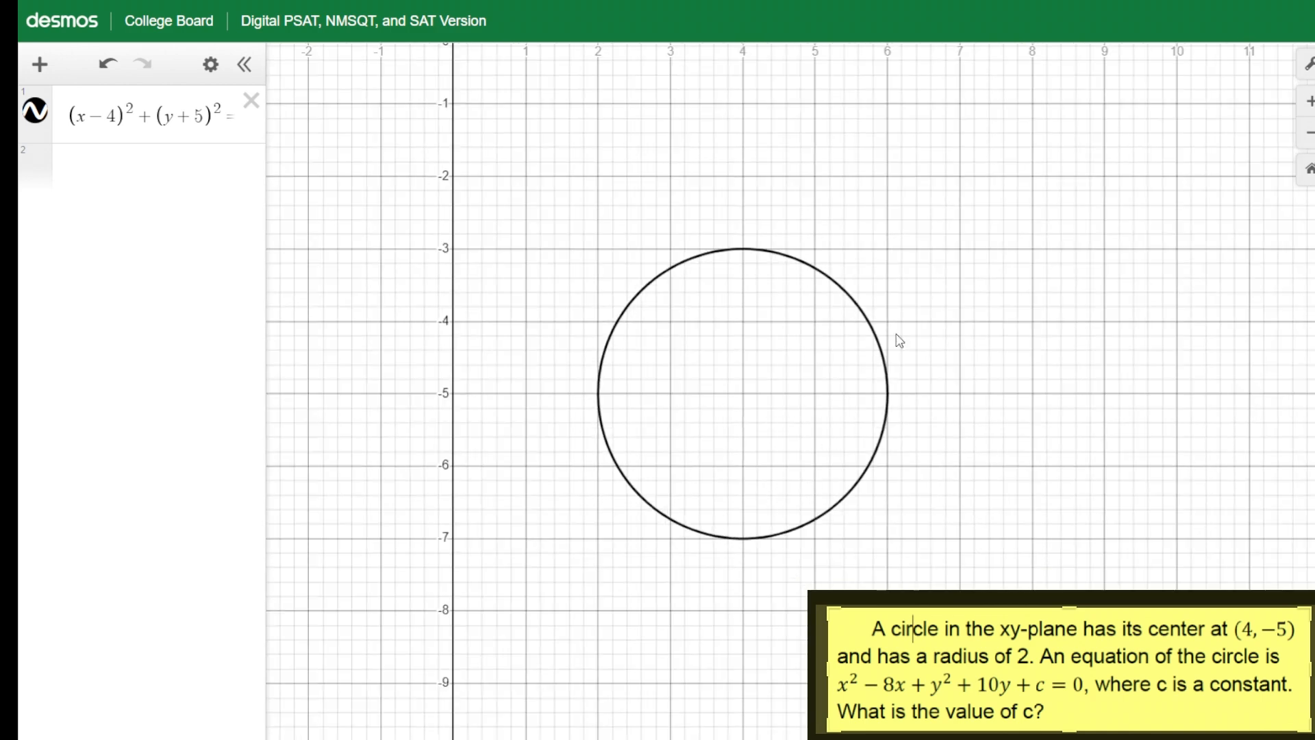
{"action": "left_click_drag", "start_coordinate": [267, 150], "coordinate": [321, 150]}
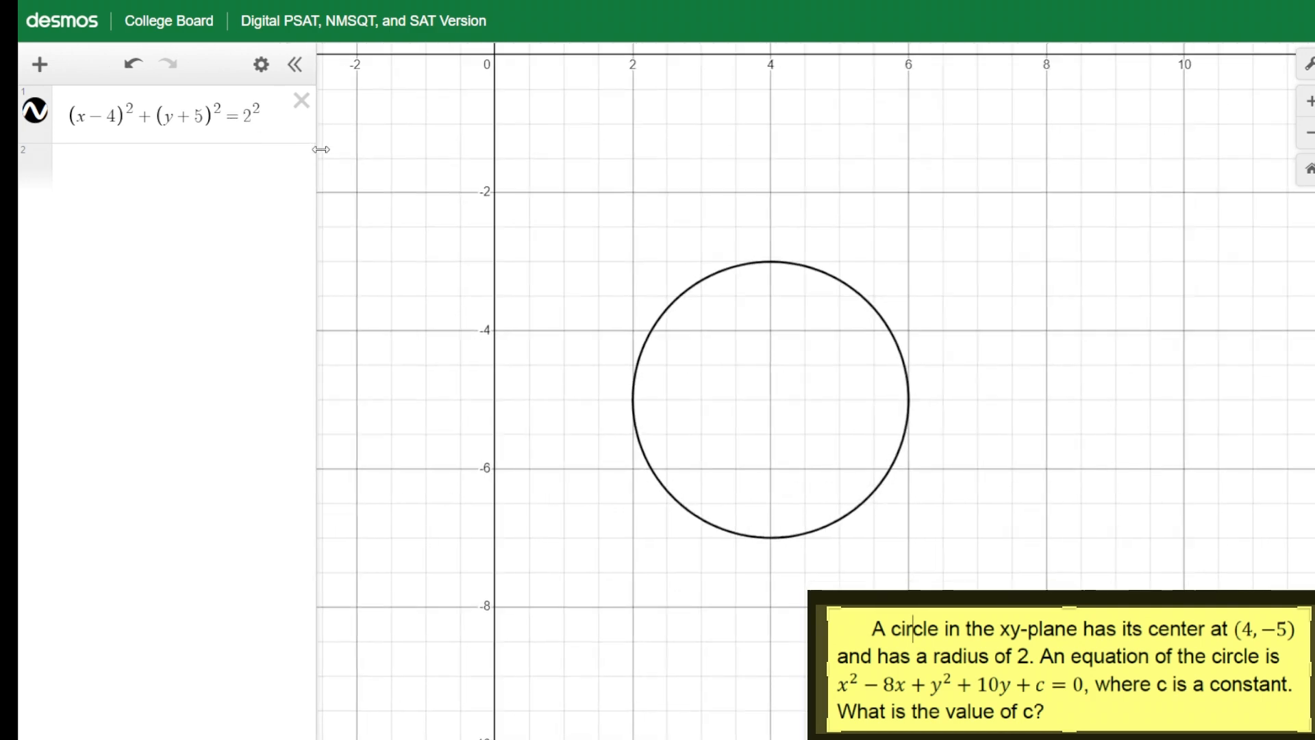
{"action": "left_click", "coordinate": [202, 172]}
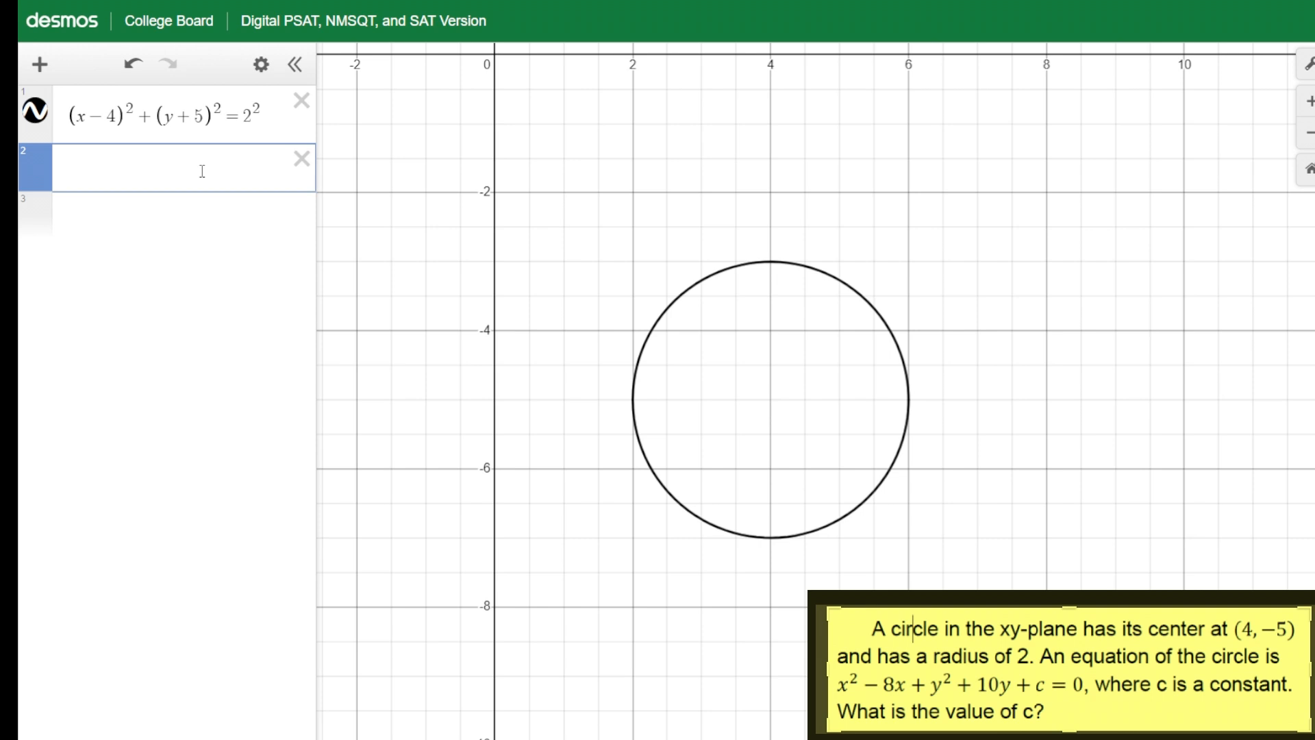
{"action": "type", "text": "x"}
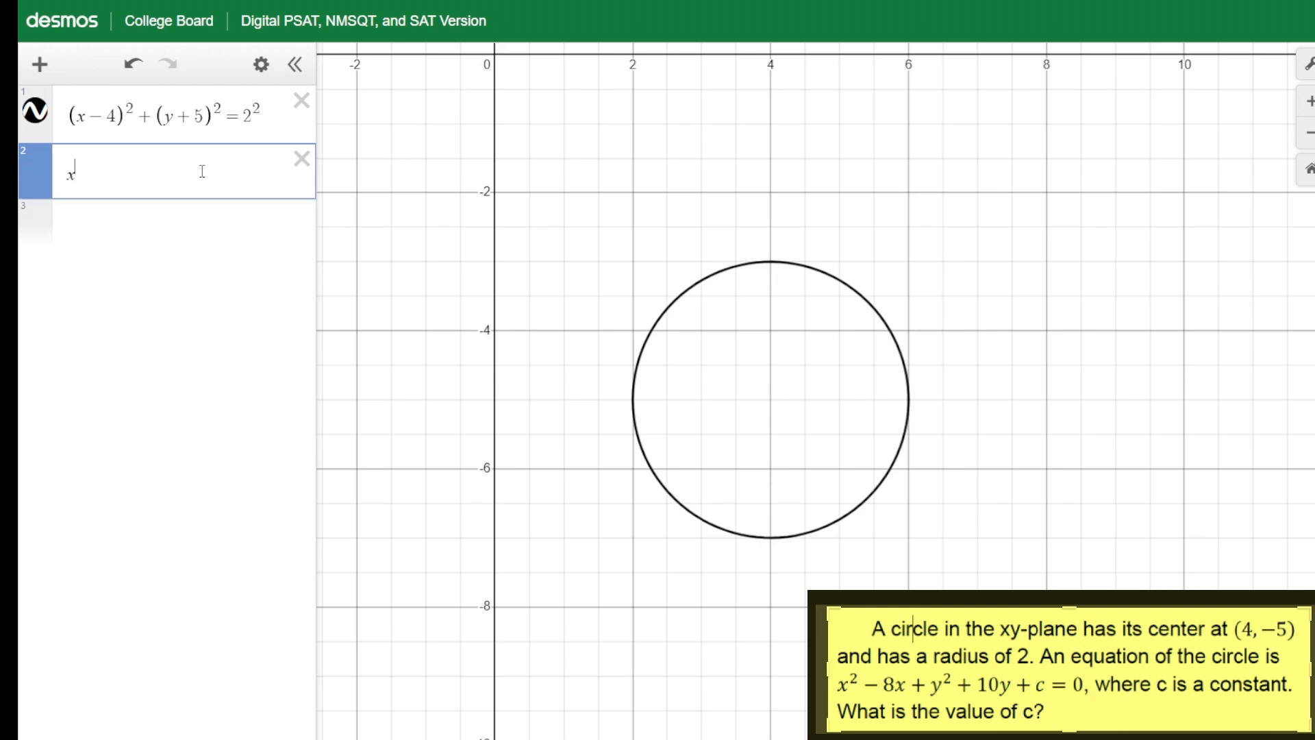
{"action": "type", "text": "^2-8x"}
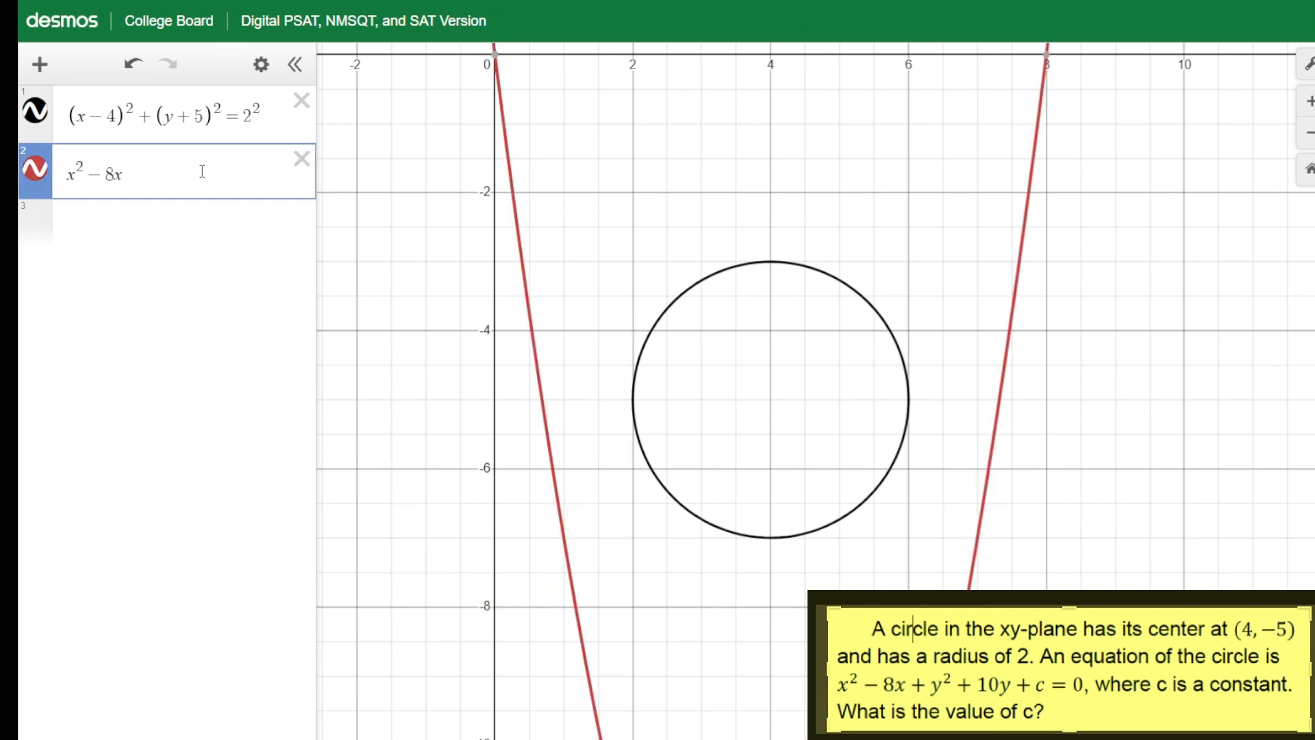
{"action": "type", "text": "+y^2"}
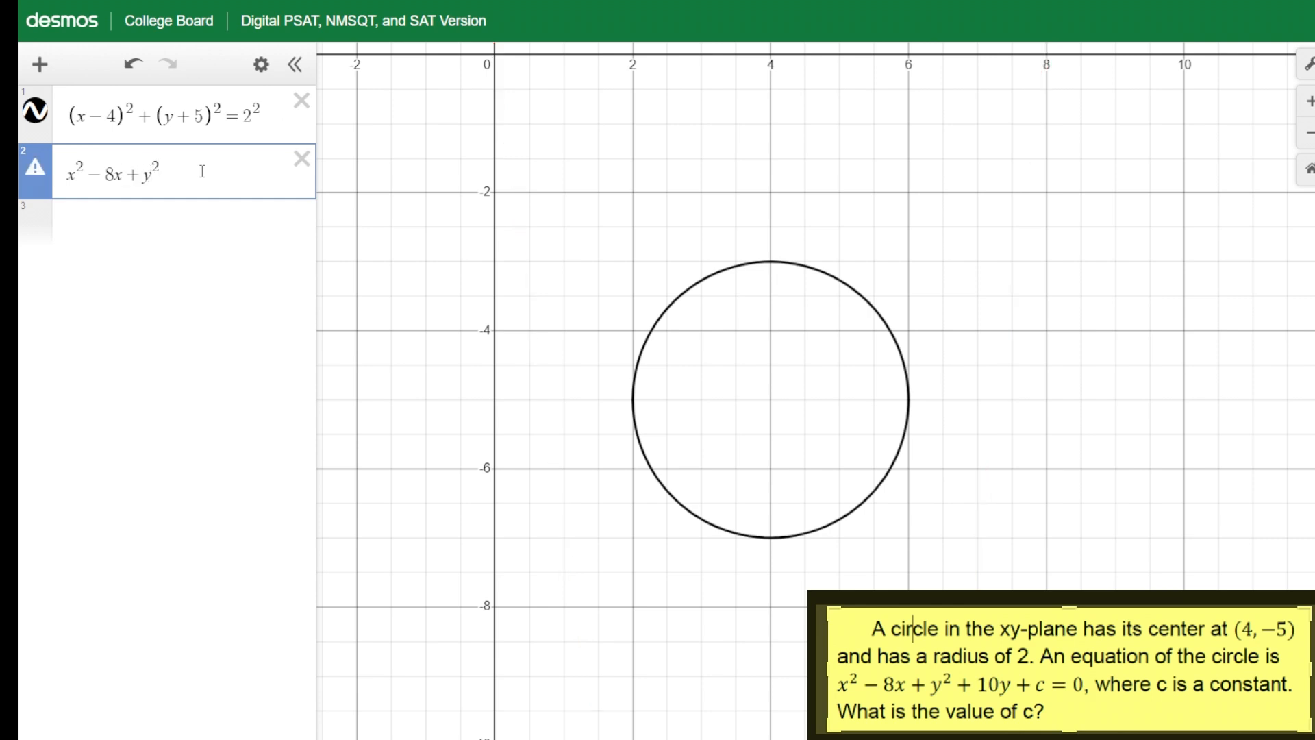
{"action": "type", "text": "+10y+c=0"}
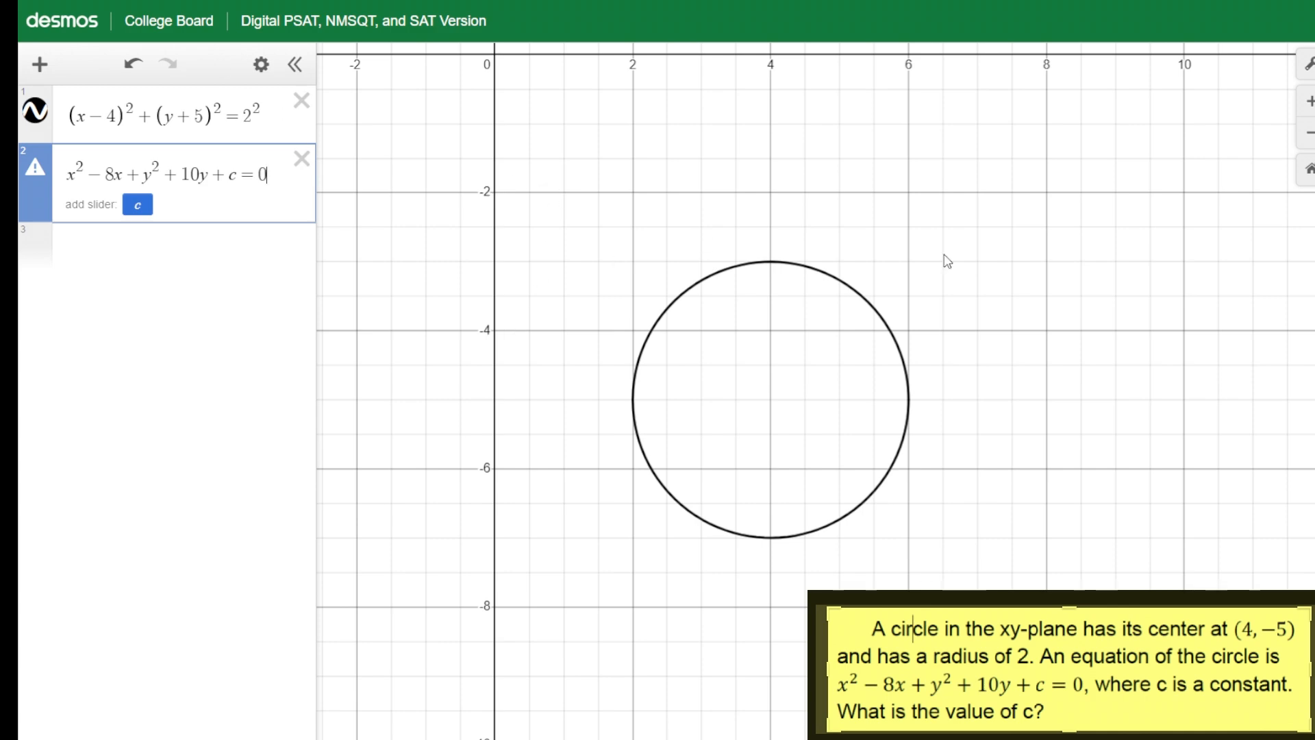
Add a slider for the constant c
{"action": "scroll", "coordinate": [810, 377], "scroll_direction": "down", "scroll_amount": 3}
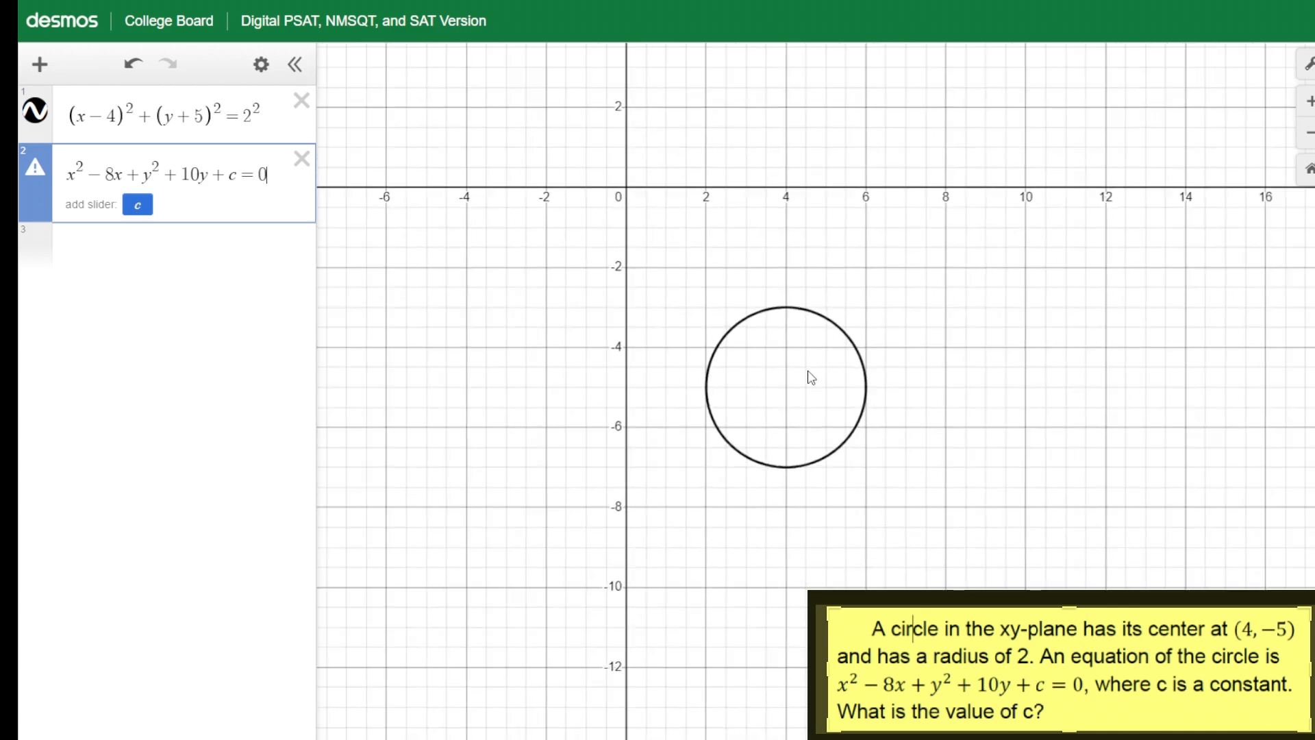
{"action": "scroll", "coordinate": [810, 377], "scroll_direction": "down", "scroll_amount": 2}
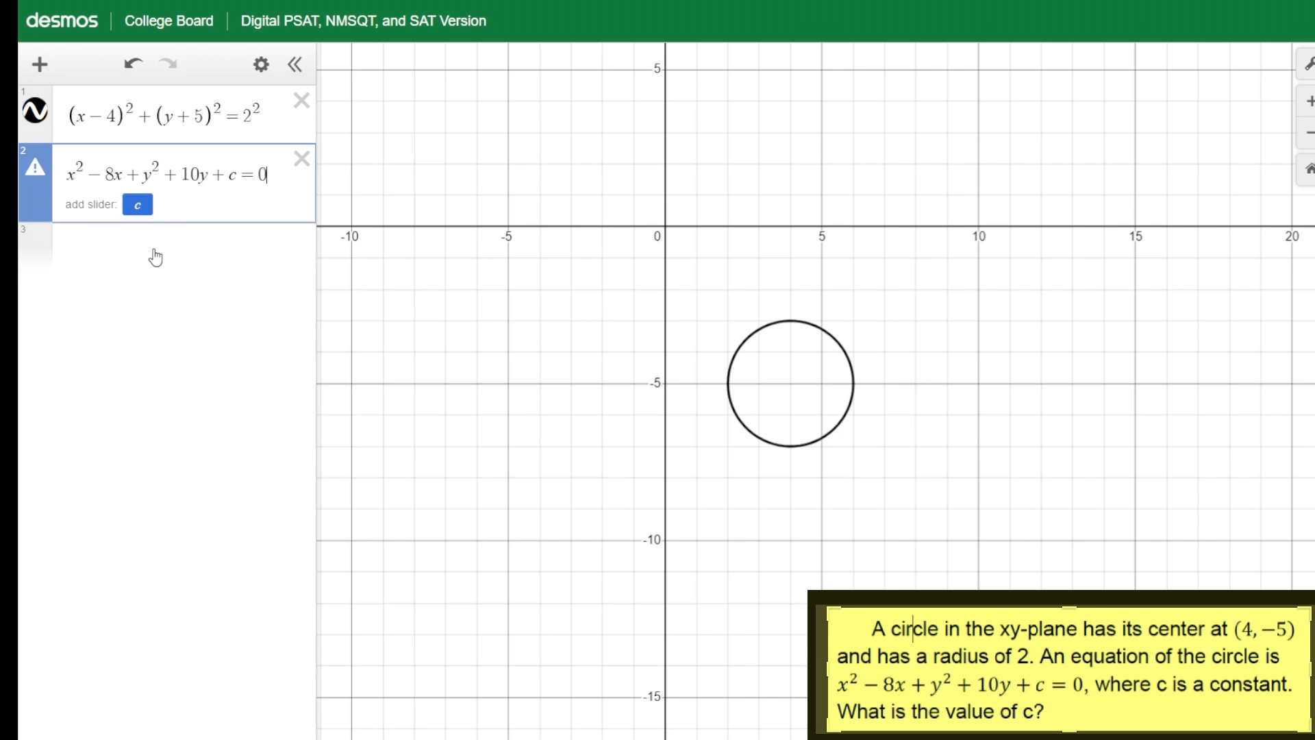
{"action": "left_click", "coordinate": [138, 205]}
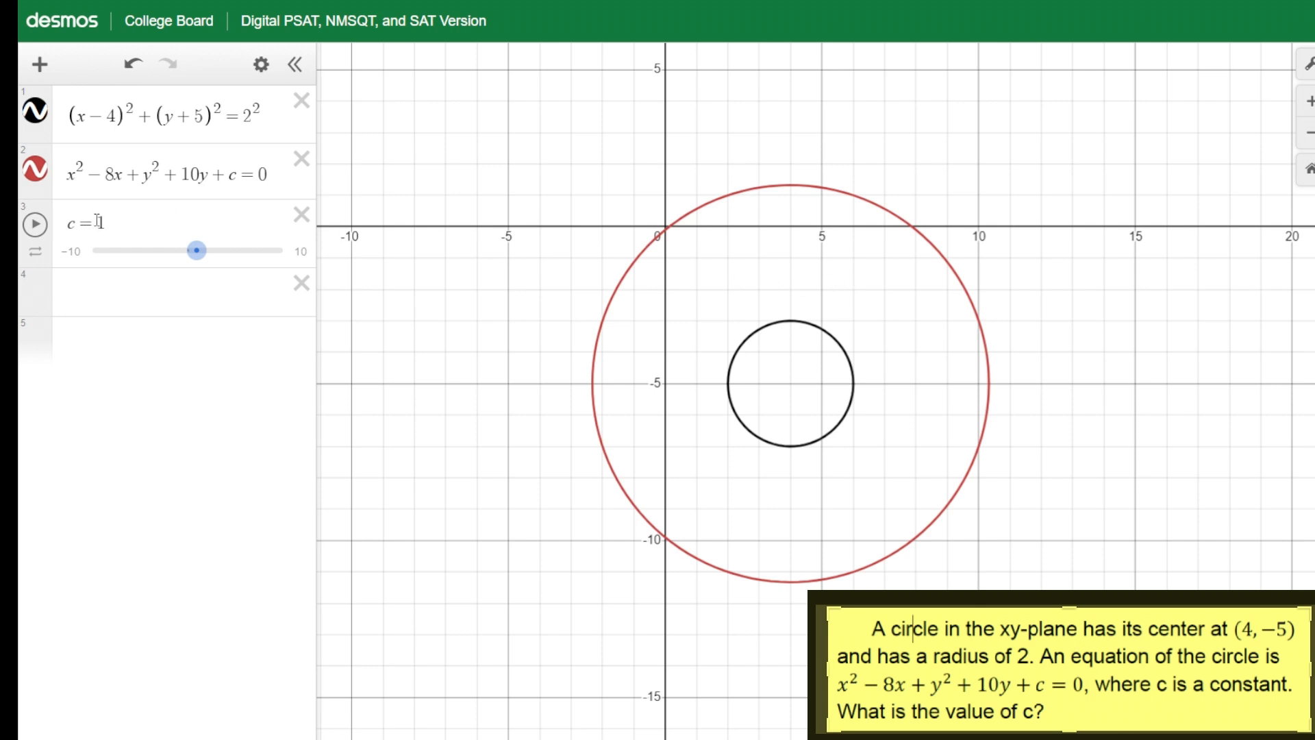
Drag the c slider up to 10
{"action": "left_click", "coordinate": [193, 250]}
{"action": "left_click_drag", "start_coordinate": [194, 255], "coordinate": [231, 255]}
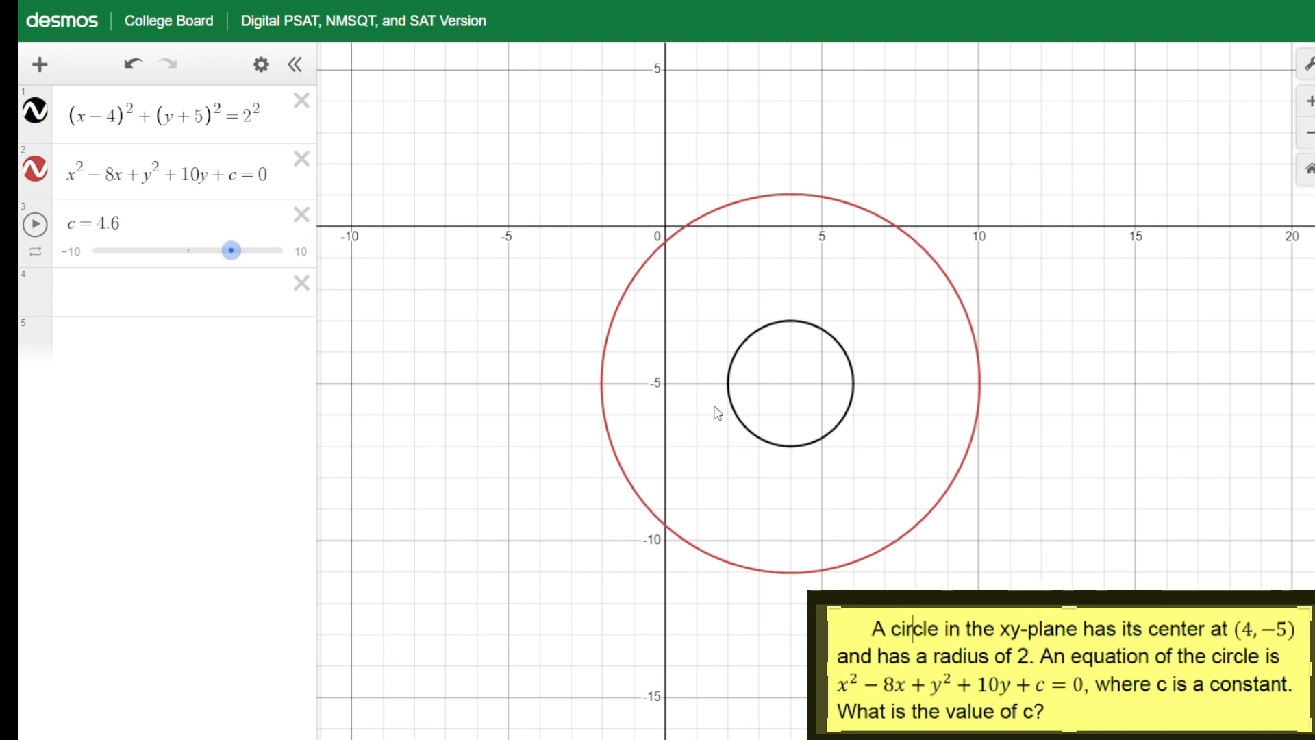
{"action": "scroll", "coordinate": [809, 405], "scroll_direction": "up", "scroll_amount": 5}
{"action": "left_click_drag", "start_coordinate": [231, 252], "coordinate": [294, 258]}
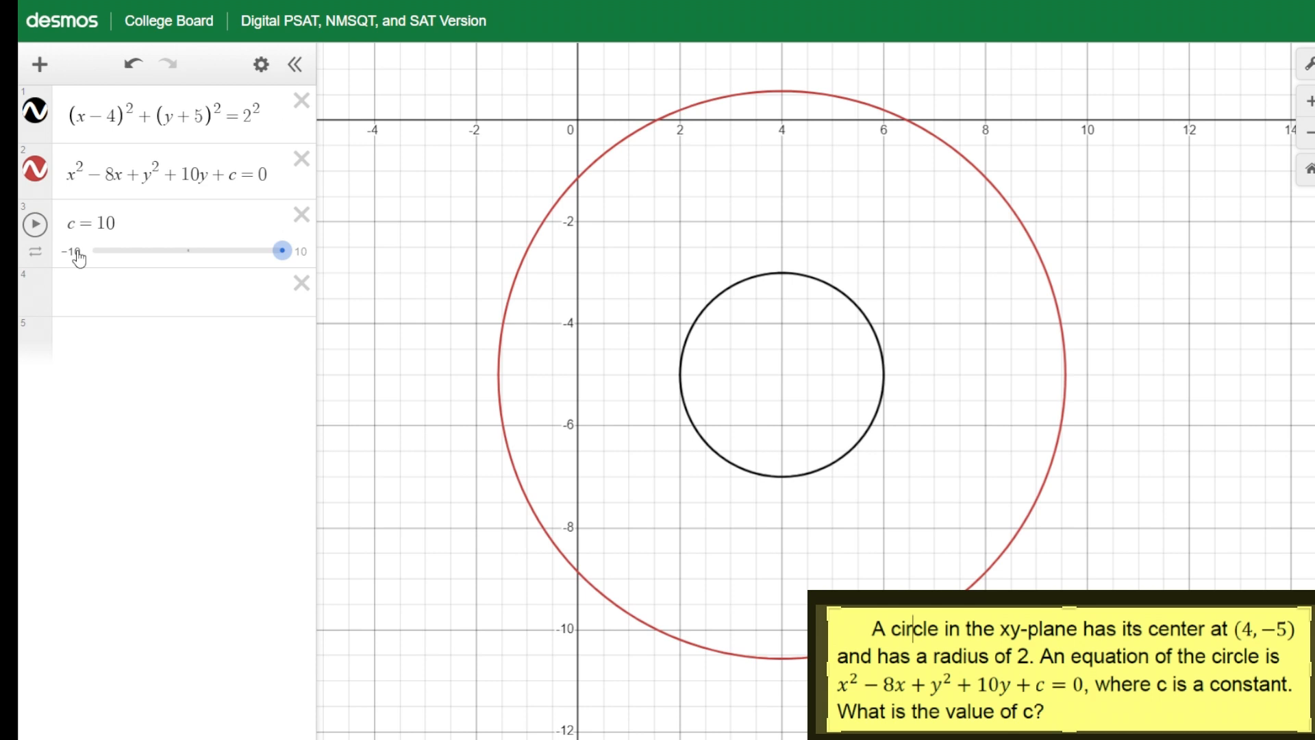
Set the c slider's range from -50 to 50
{"action": "left_click", "coordinate": [76, 253]}
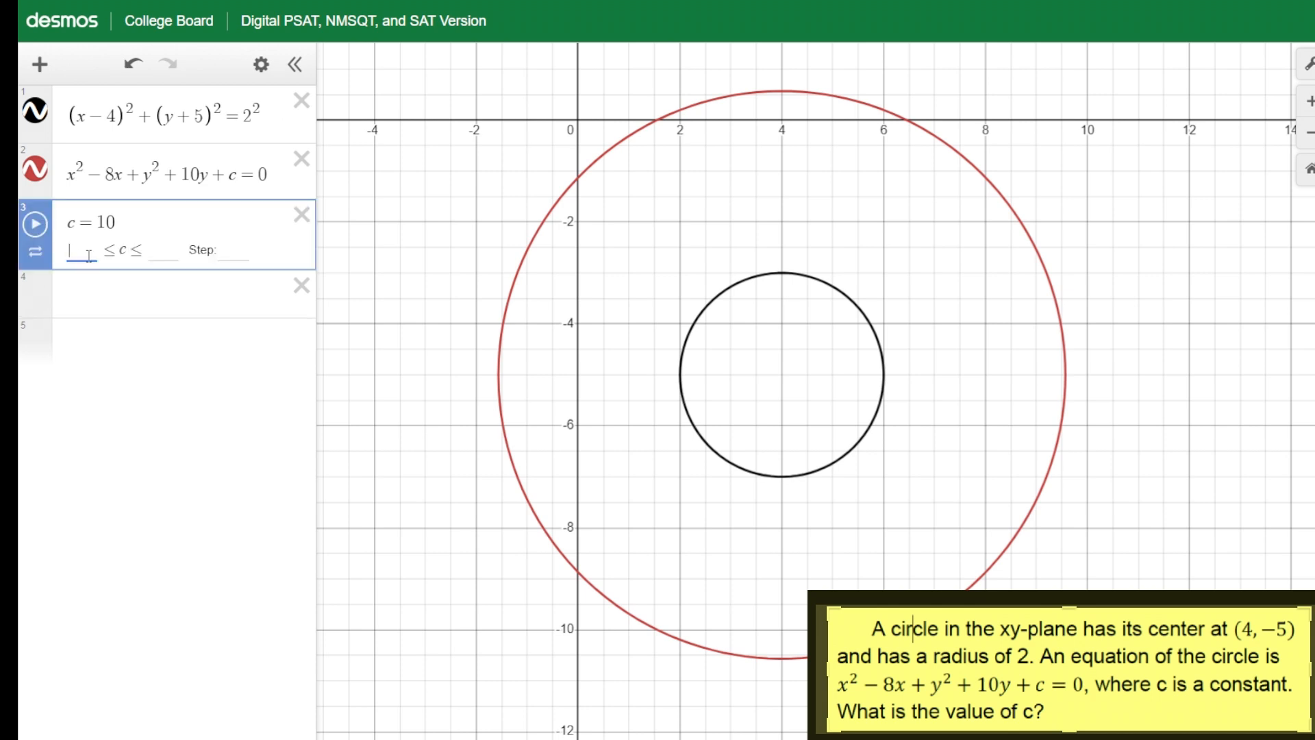
{"action": "type", "text": "-"}
{"action": "type", "text": "50"}
{"action": "key", "text": "Tab"}
{"action": "type", "text": "50"}
{"action": "key", "text": "Return"}
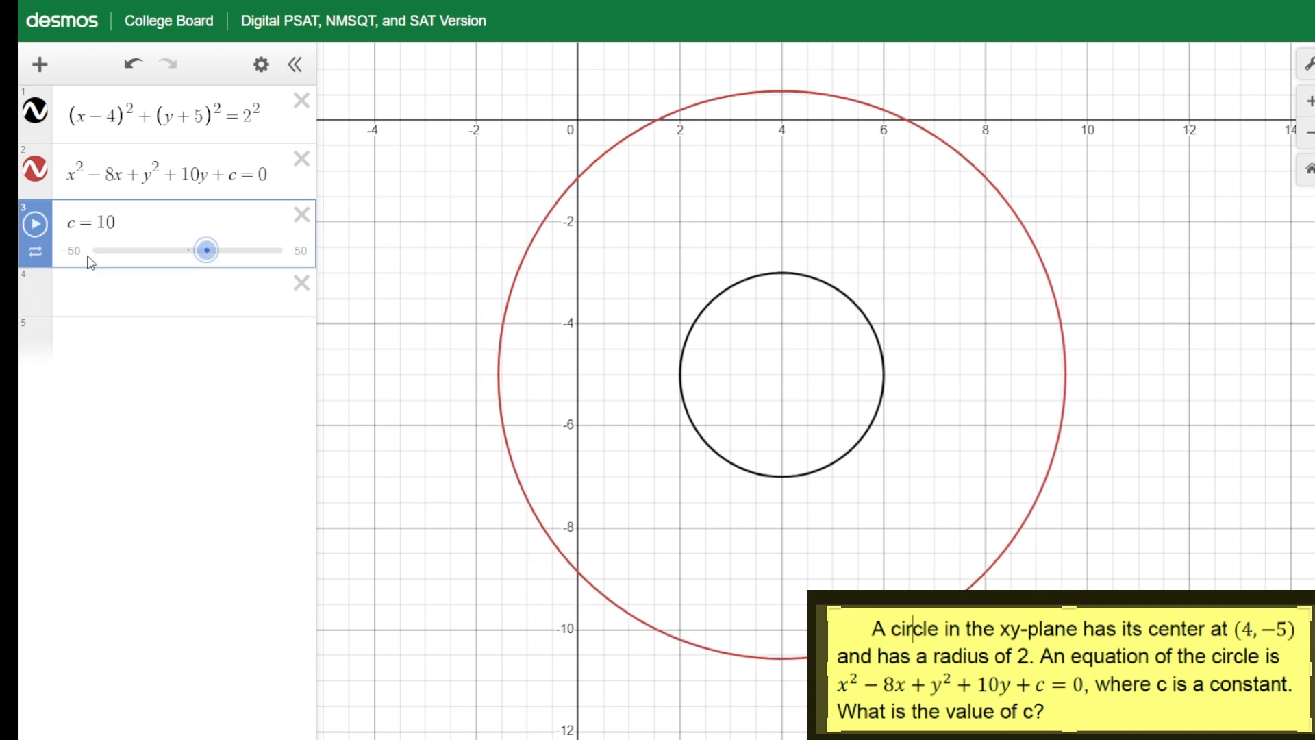
Adjust the c slider to 37 so the red circle matches the circle centred at (4, -5) with radius 2
{"action": "left_click_drag", "start_coordinate": [205, 257], "coordinate": [248, 261]}
{"action": "scroll", "coordinate": [801, 319], "scroll_direction": "up", "scroll_amount": 1}
{"action": "scroll", "coordinate": [801, 319], "scroll_direction": "up", "scroll_amount": 3}
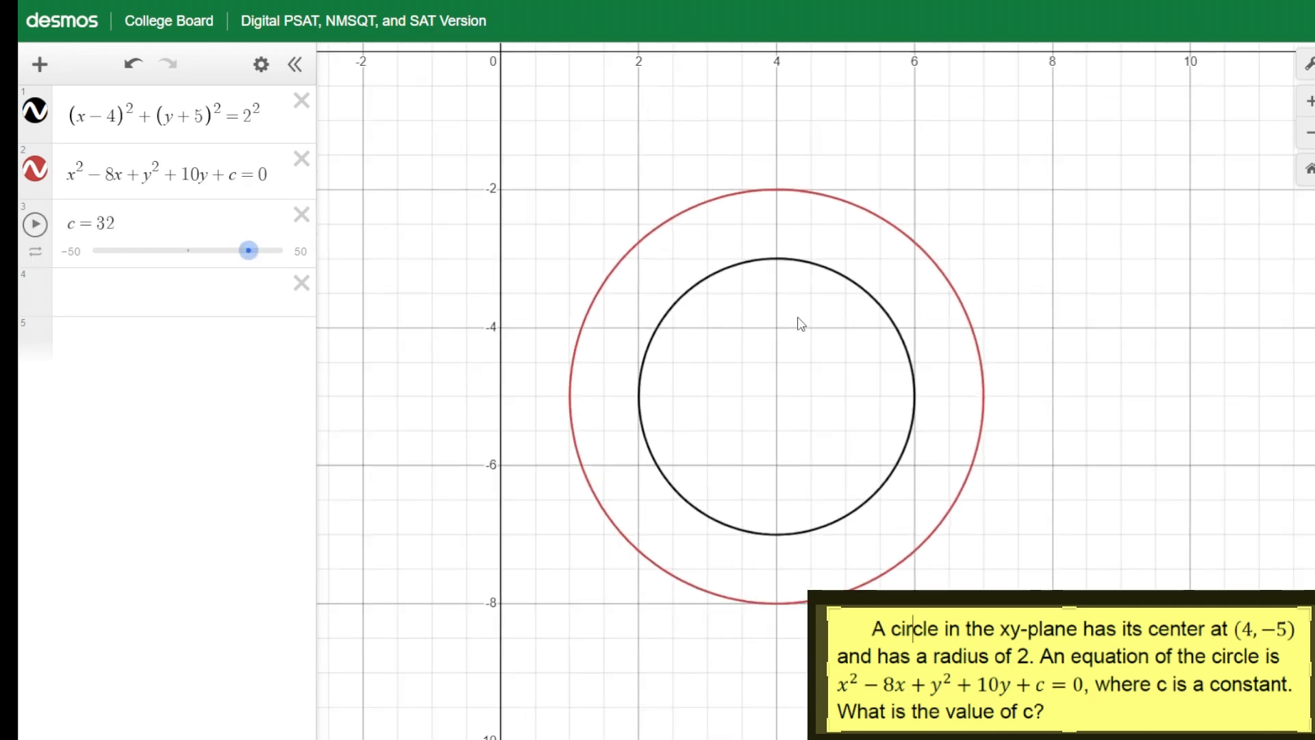
{"action": "left_click_drag", "start_coordinate": [248, 253], "coordinate": [258, 260]}
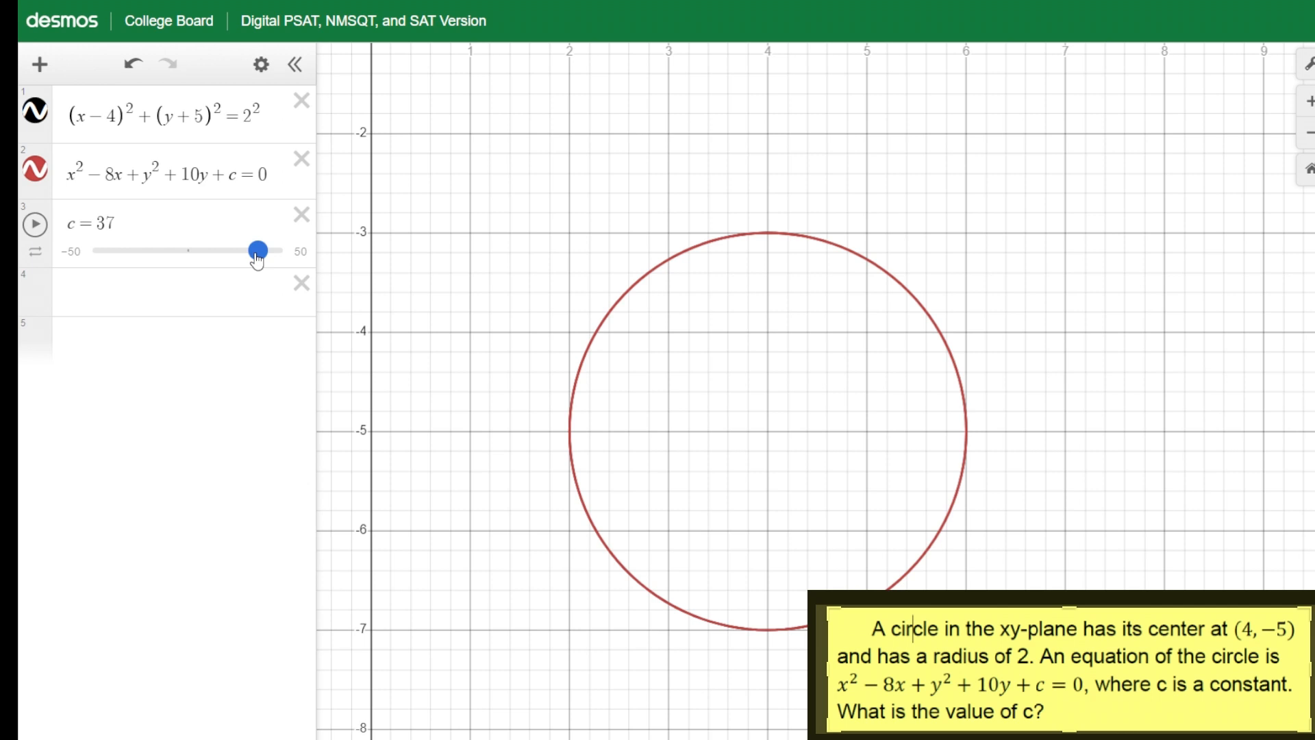
Hide and reshow each circle in turn to compare the two graphs
{"action": "left_click", "coordinate": [35, 169]}
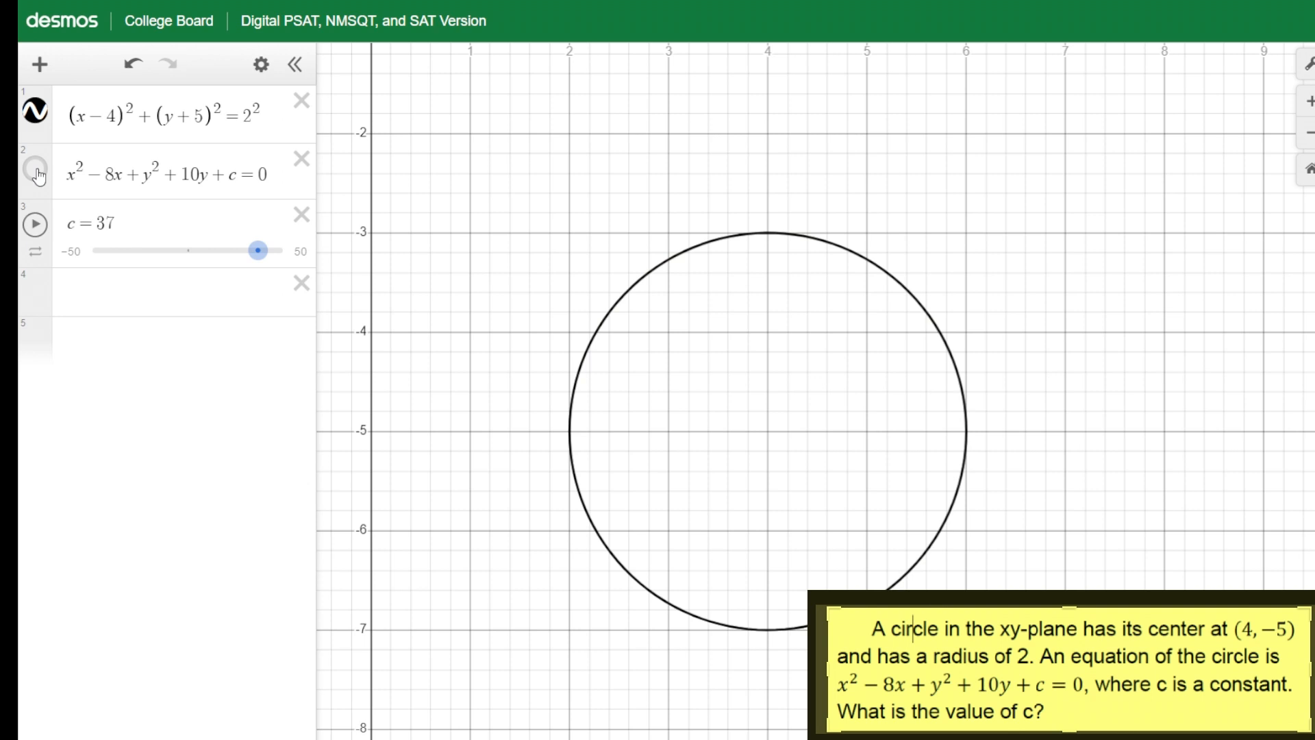
{"action": "left_click", "coordinate": [36, 171]}
{"action": "left_click", "coordinate": [36, 113]}
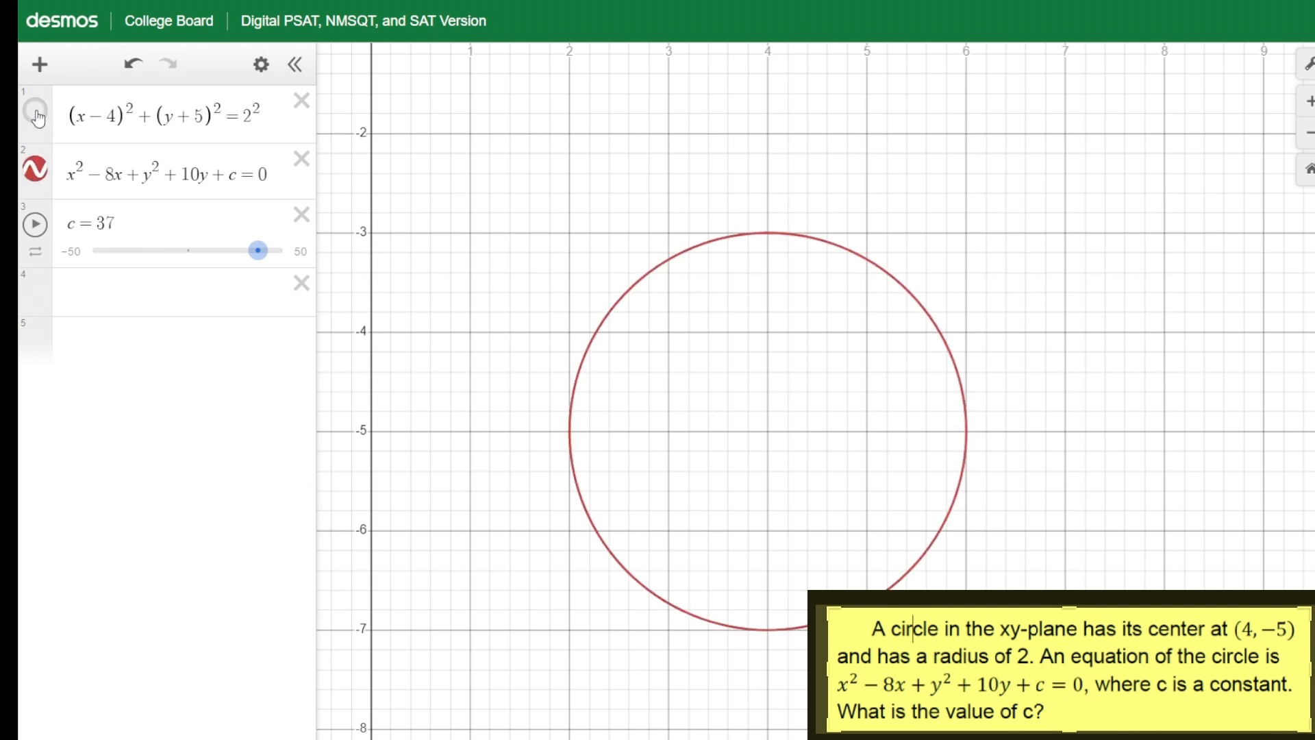
{"action": "left_click", "coordinate": [37, 114]}
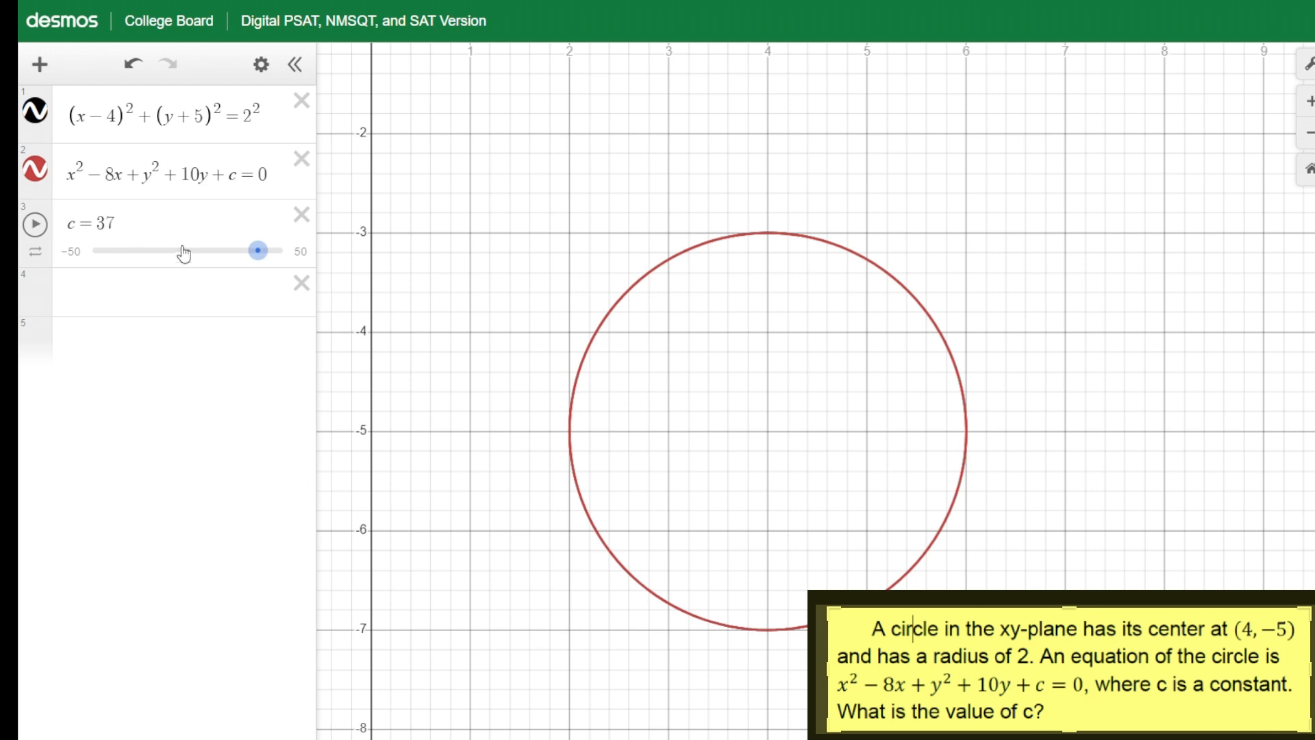